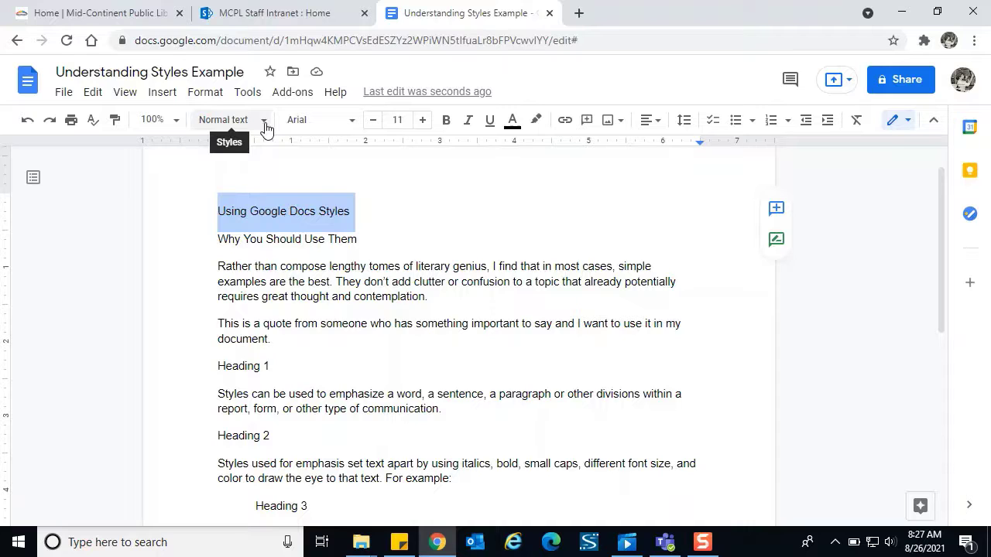
# Apply the Title style to the "Using Google Docs Styles" line and check its text color
pyautogui.click(264, 124)
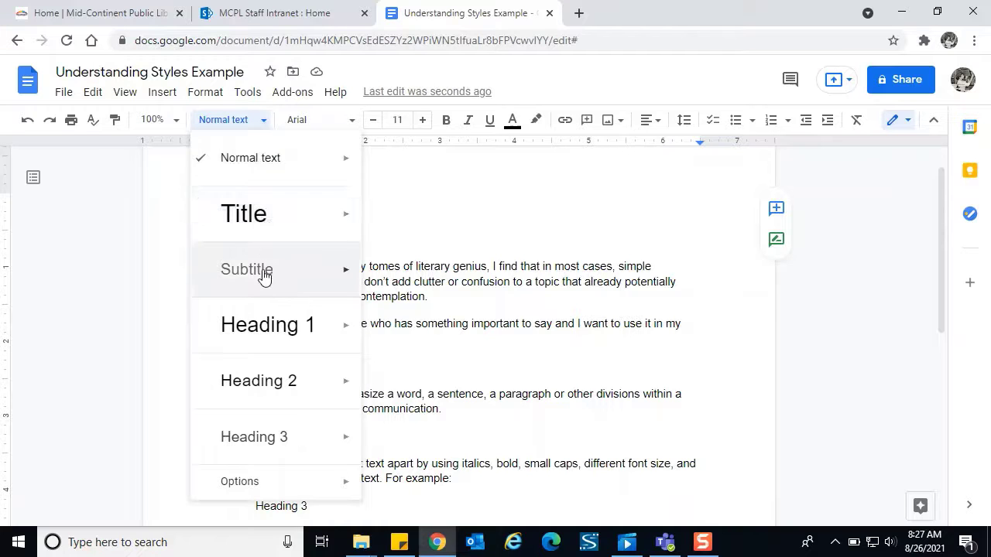
pyautogui.moveTo(288, 223)
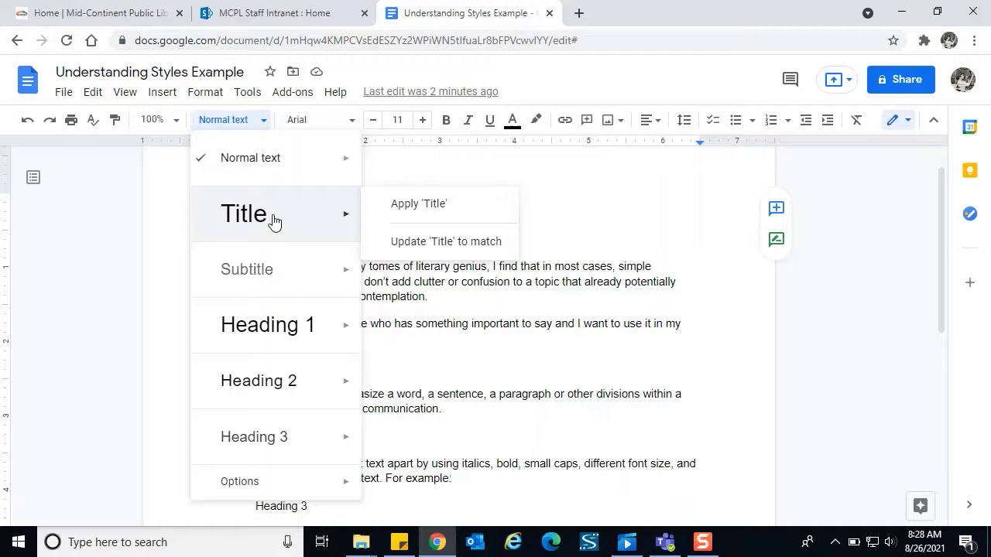
pyautogui.click(345, 222)
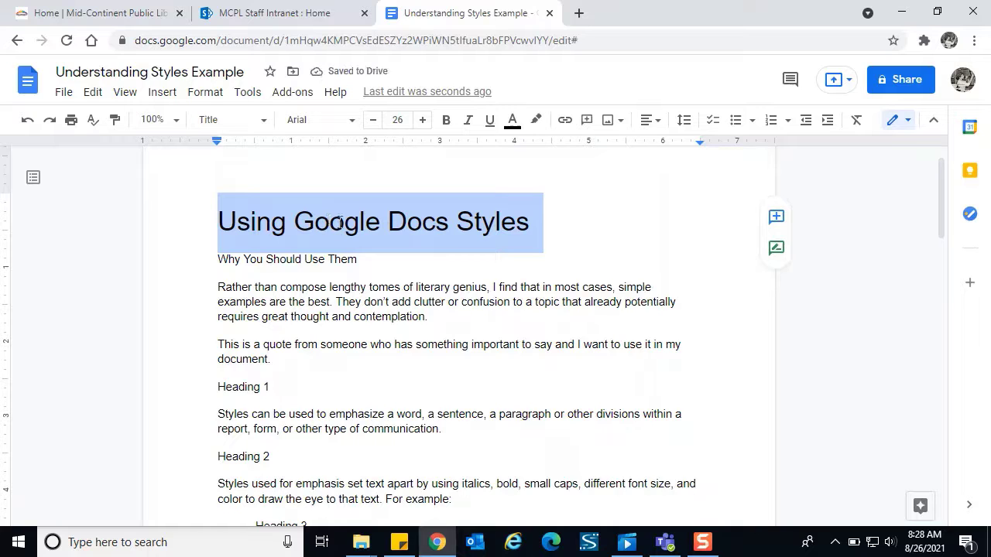
pyautogui.click(264, 121)
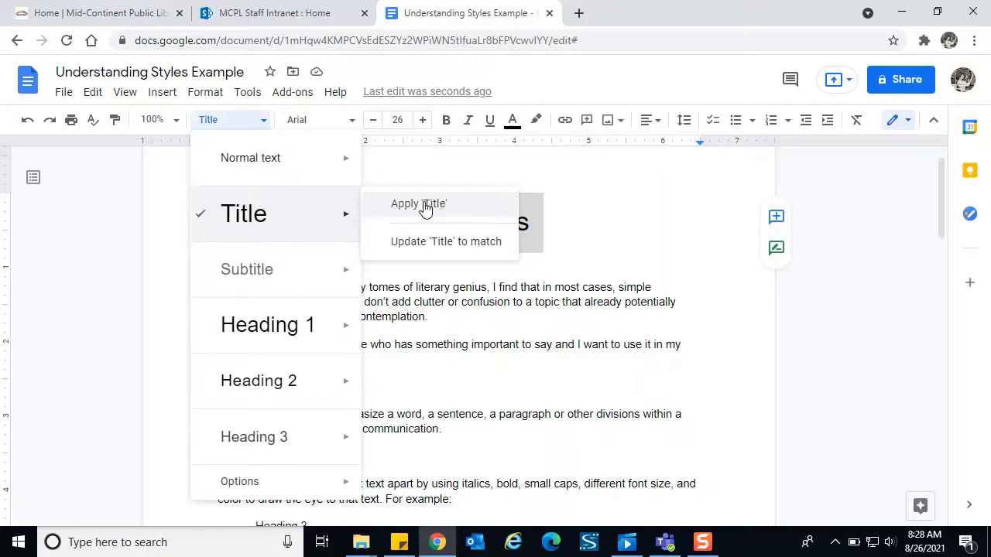
pyautogui.click(261, 217)
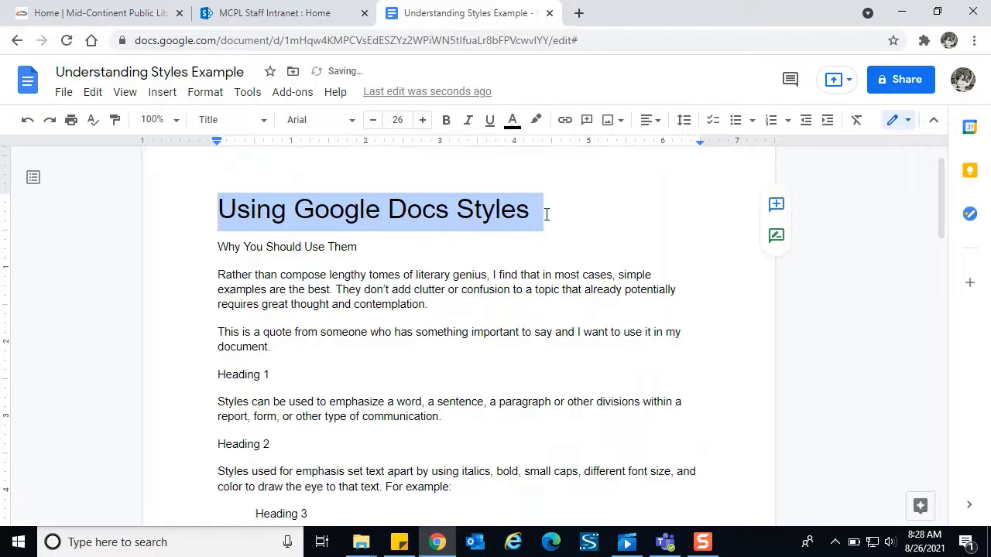
pyautogui.click(344, 214)
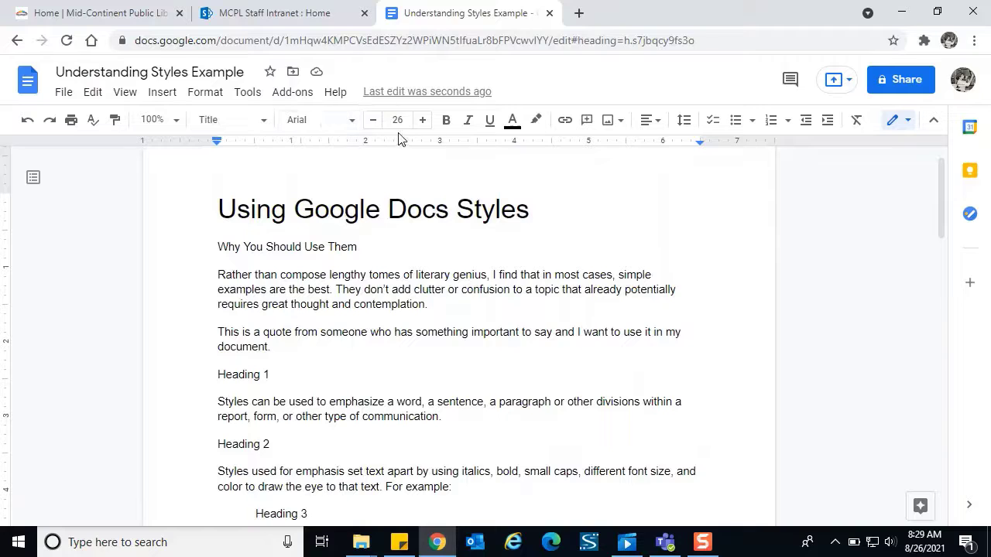
pyautogui.click(513, 122)
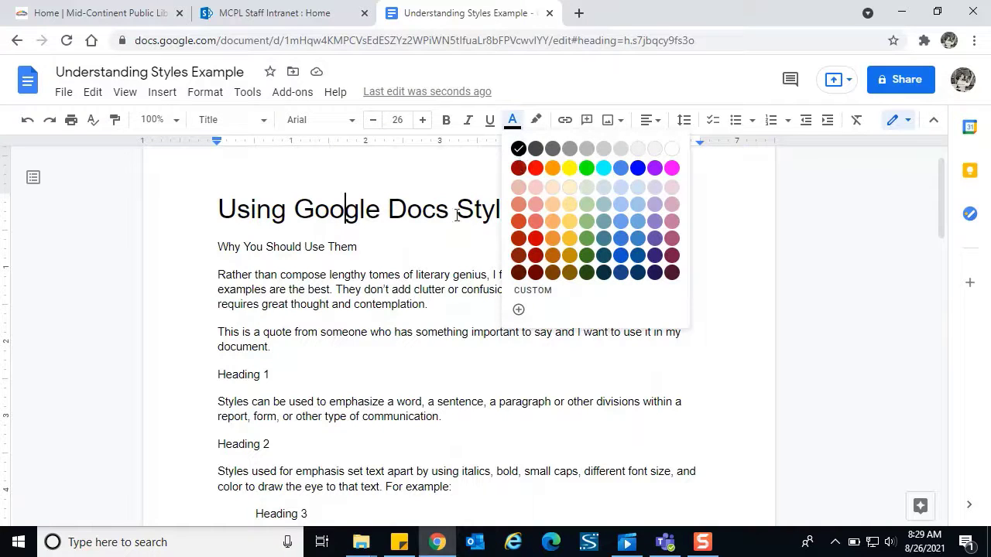
pyautogui.click(390, 210)
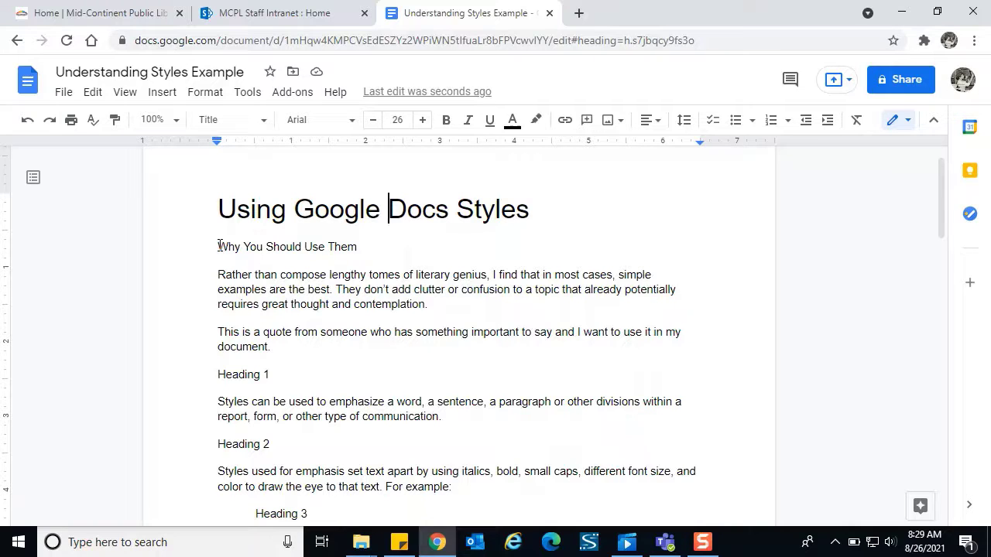
# Apply the Subtitle style to the "Why You Should Use Them" line and check its text color
pyautogui.moveTo(219, 246); pyautogui.dragTo(357, 246)
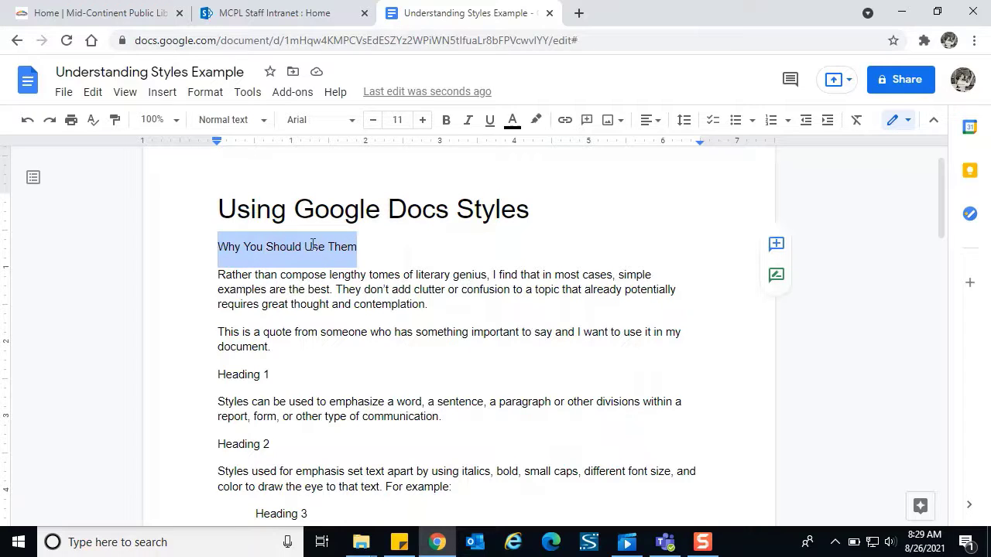
pyautogui.click(264, 124)
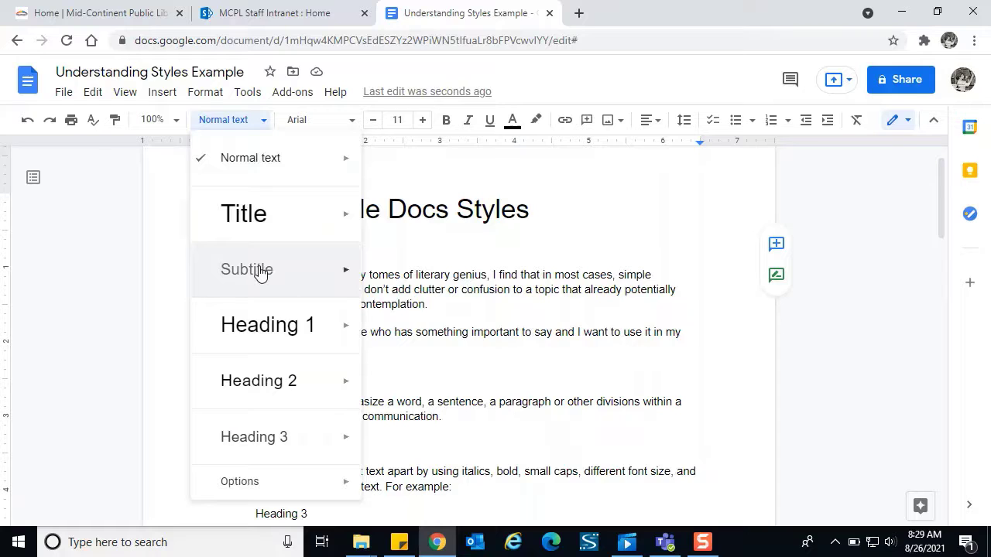
pyautogui.moveTo(299, 277)
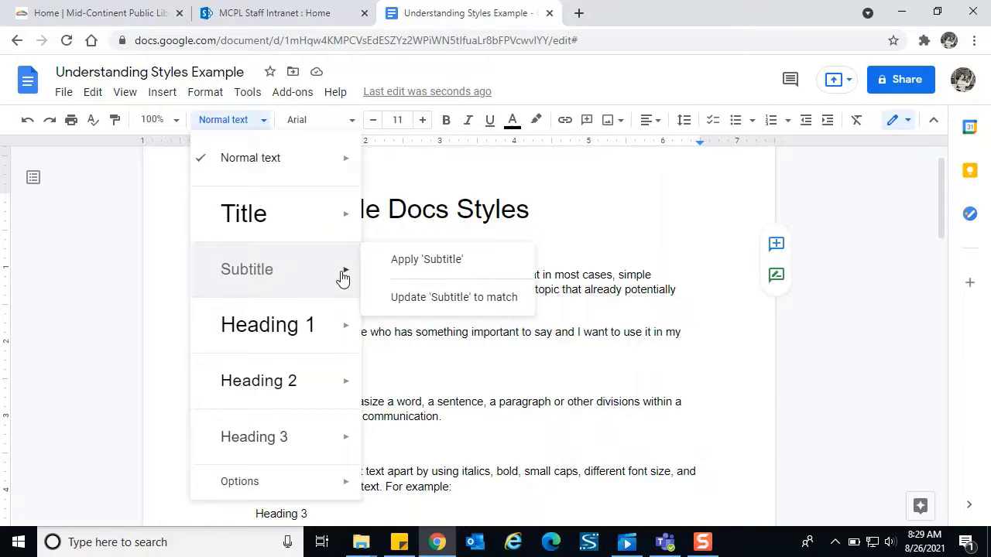
pyautogui.click(431, 262)
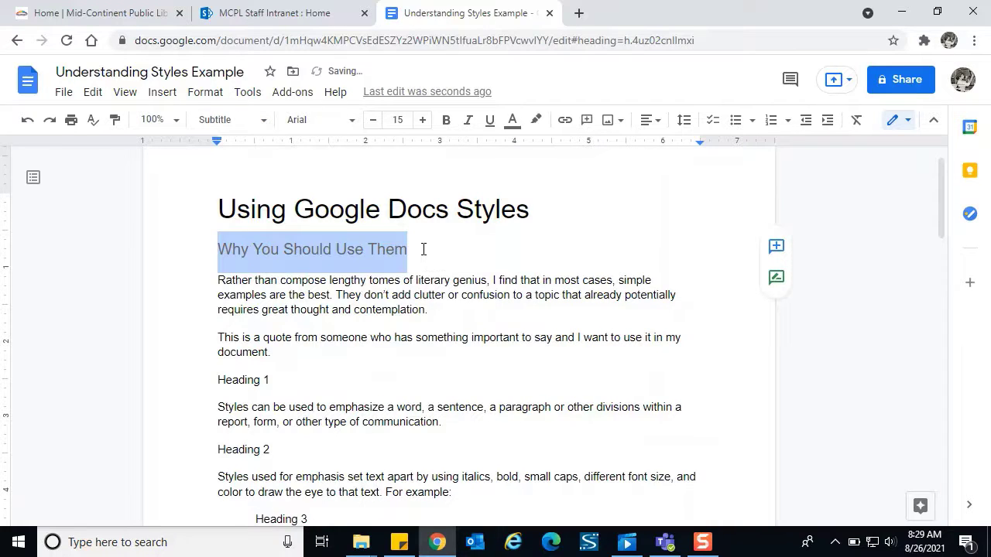
pyautogui.click(422, 249)
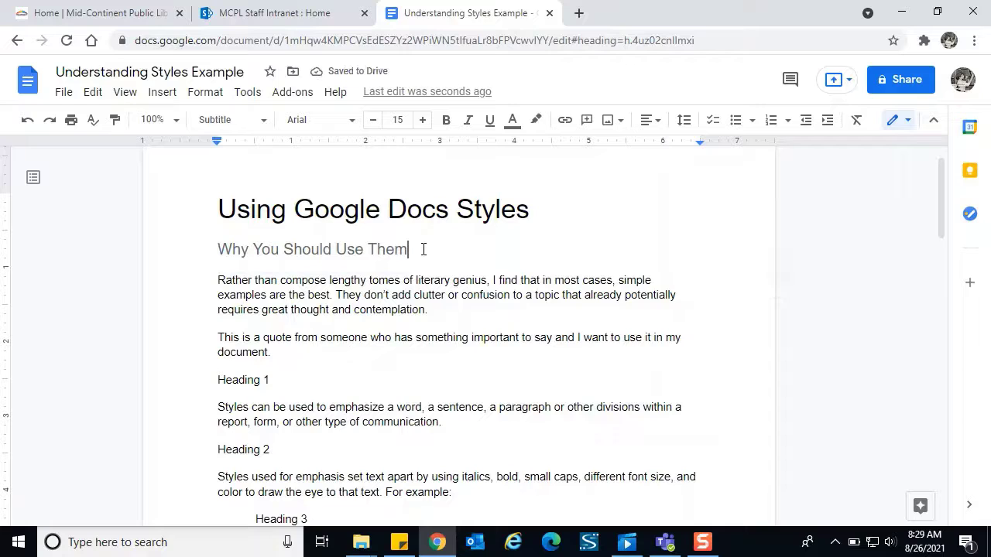
pyautogui.click(379, 250)
pyautogui.click(516, 127)
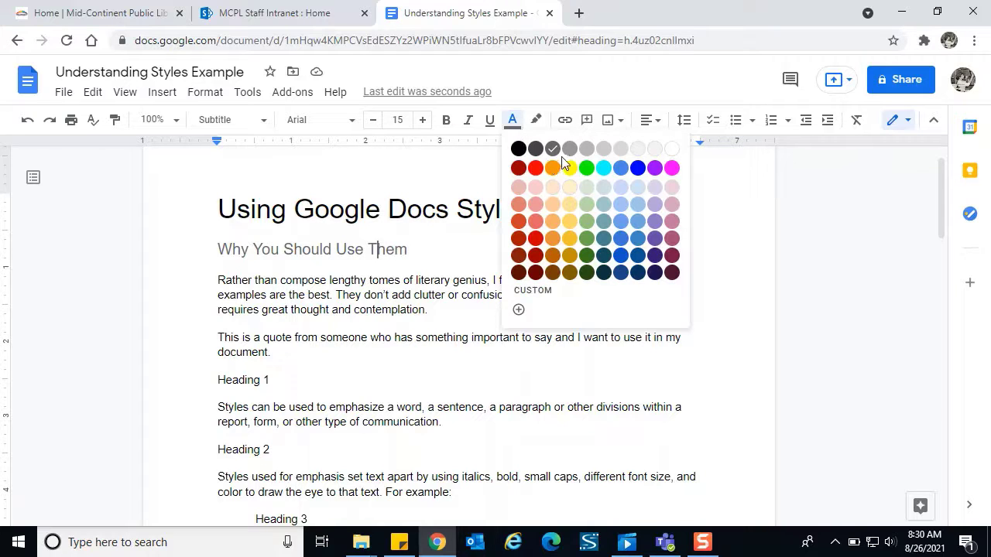
pyautogui.click(435, 245)
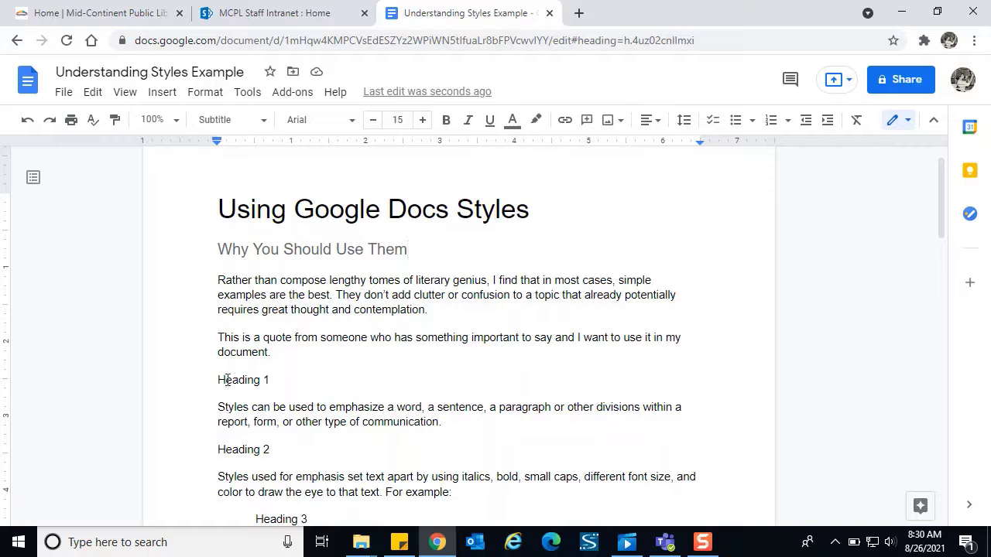
# Apply the Heading 1 style to the "Heading 1" line and check its text color
pyautogui.moveTo(217, 379); pyautogui.dragTo(270, 379)
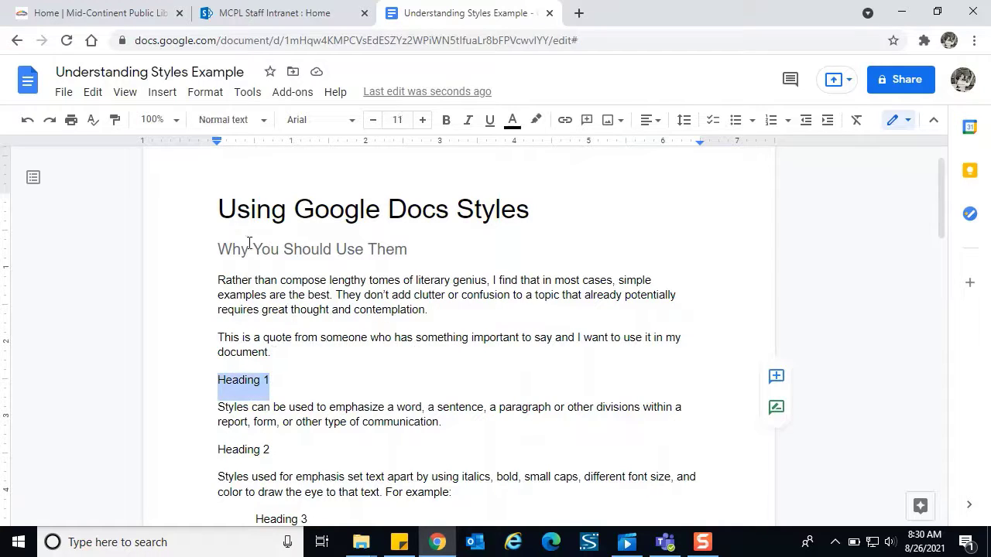
pyautogui.click(264, 124)
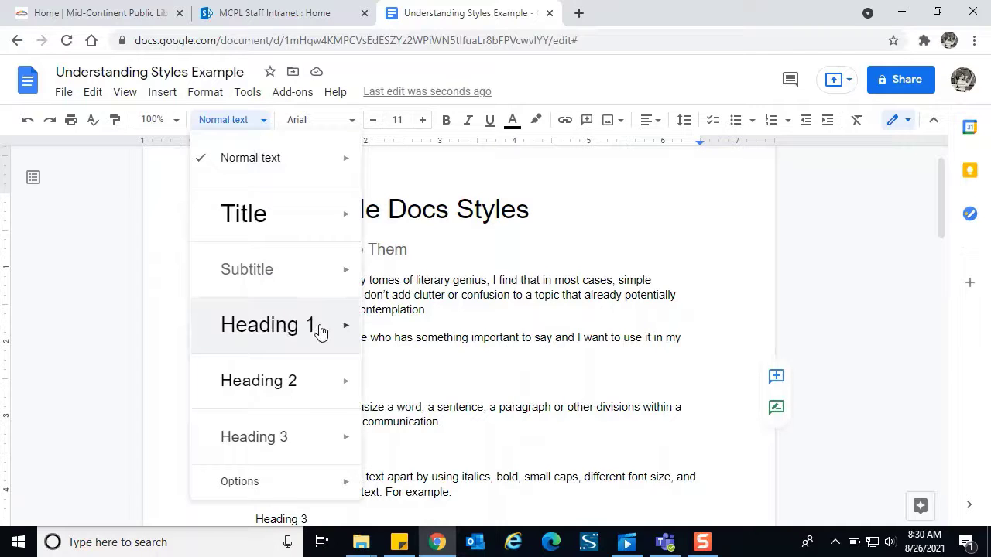
pyautogui.moveTo(336, 332)
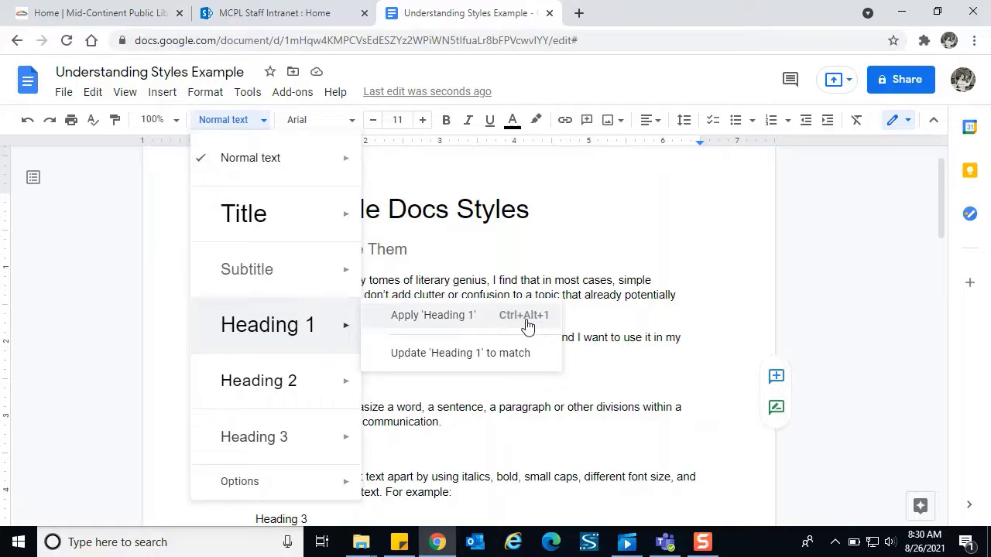
pyautogui.click(430, 318)
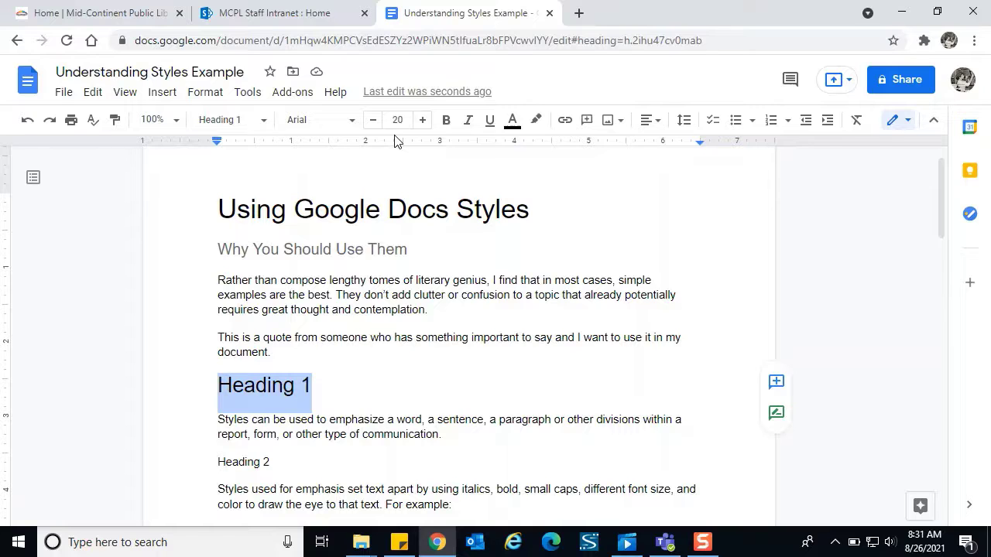
pyautogui.click(512, 122)
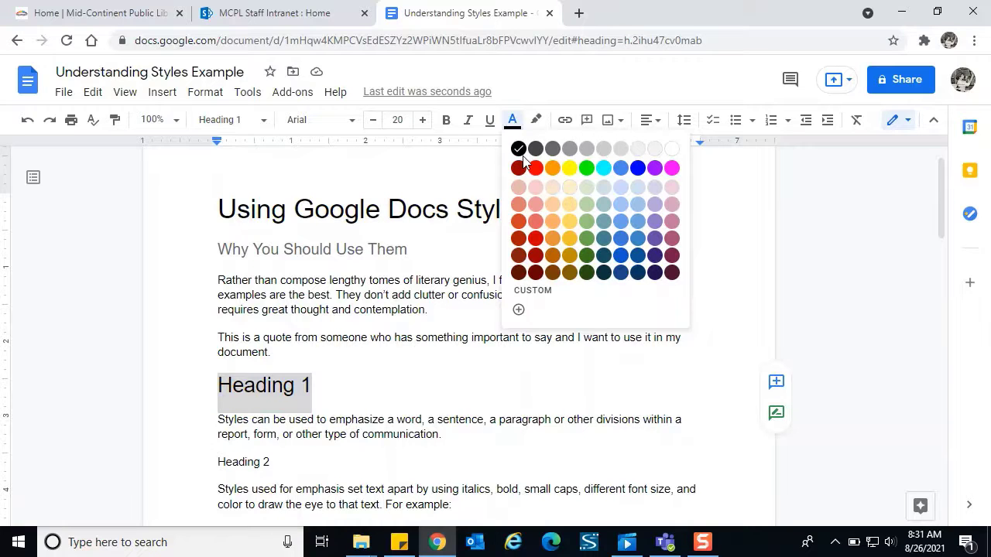
pyautogui.click(367, 394)
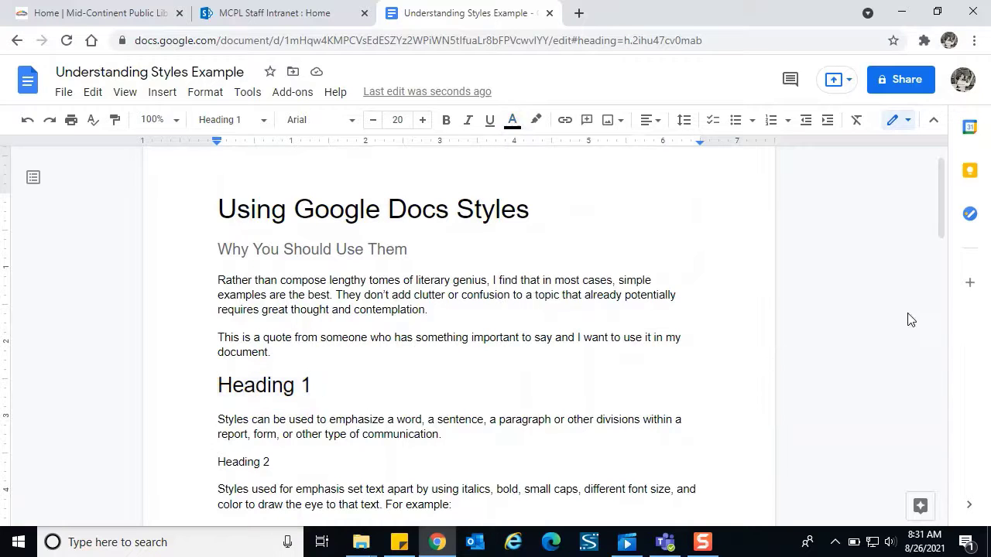
# Apply the Heading 1 style to both "Another Heading 1" lines further down the first page
pyautogui.moveTo(933, 222)
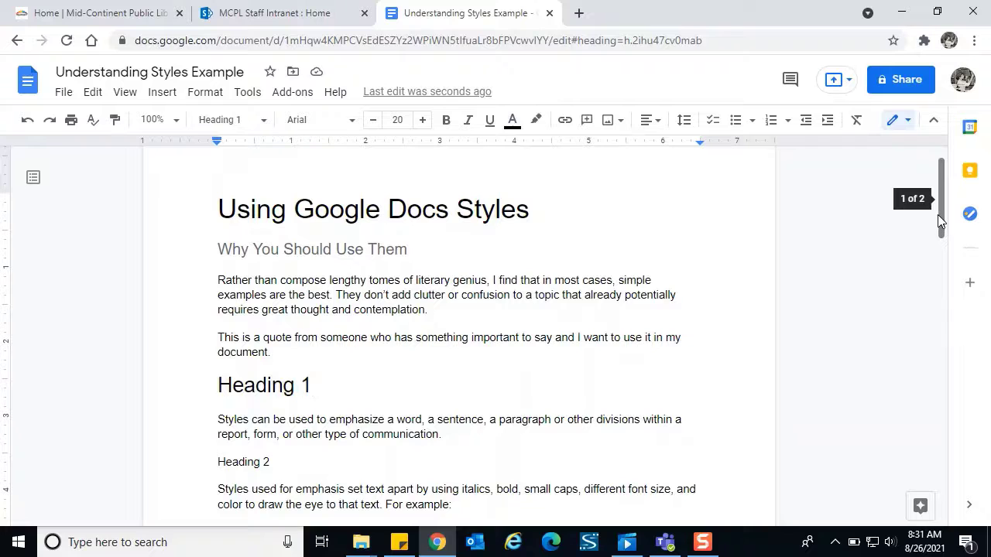
pyautogui.moveTo(938, 220)
pyautogui.mouseDown()
pyautogui.moveTo(938, 271)
pyautogui.moveTo(921, 303)
pyautogui.mouseUp()
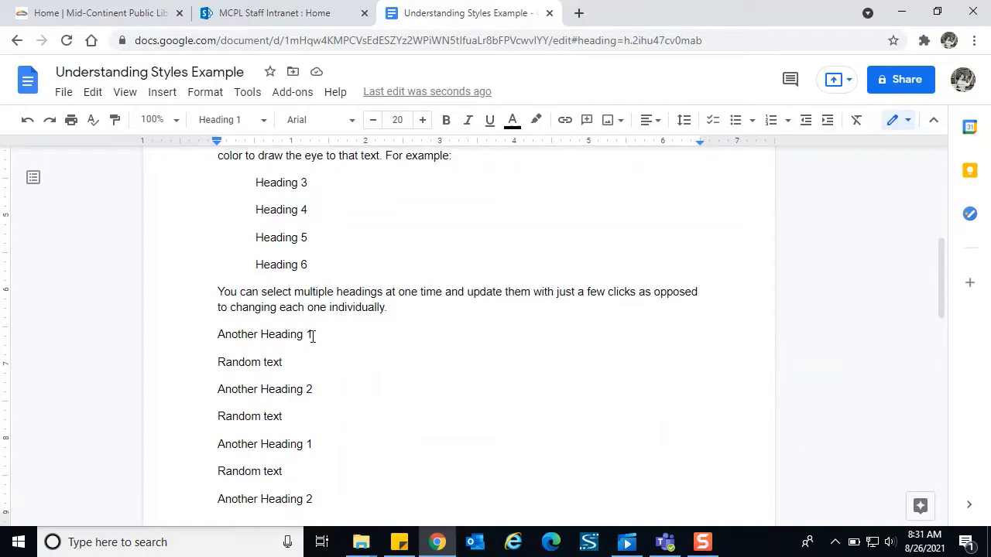
pyautogui.moveTo(218, 333); pyautogui.dragTo(364, 340)
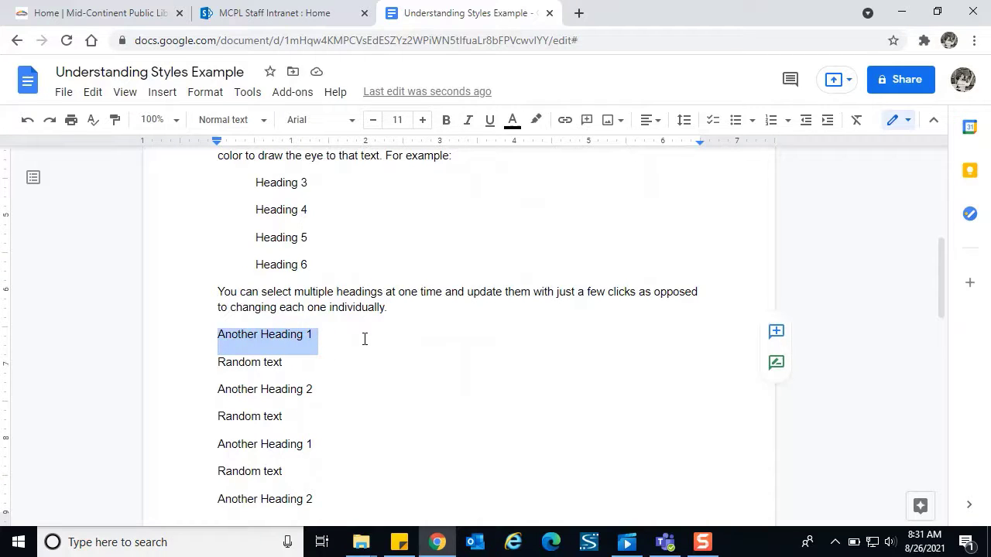
pyautogui.hotkey('ctrl', 'alt', '1')
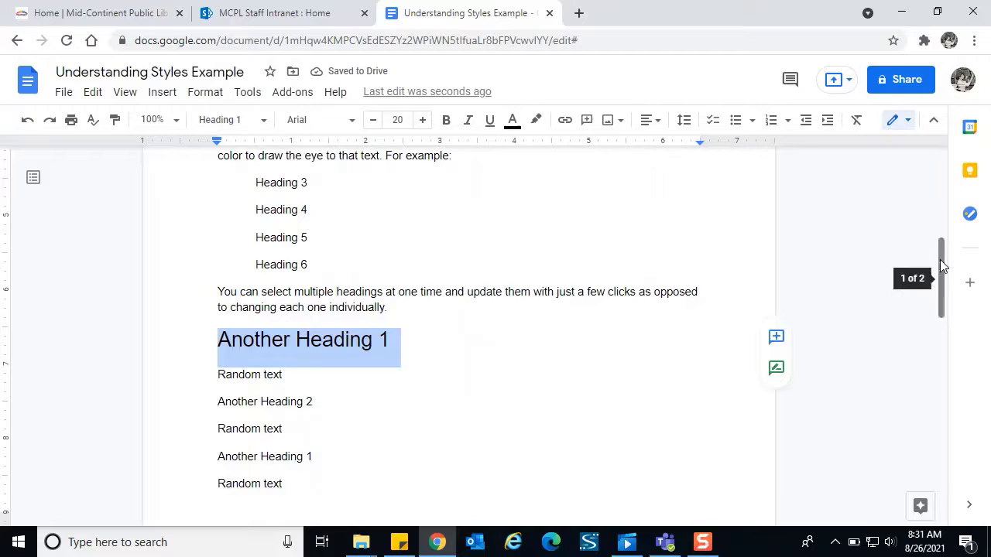
pyautogui.moveTo(940, 259); pyautogui.dragTo(937, 284)
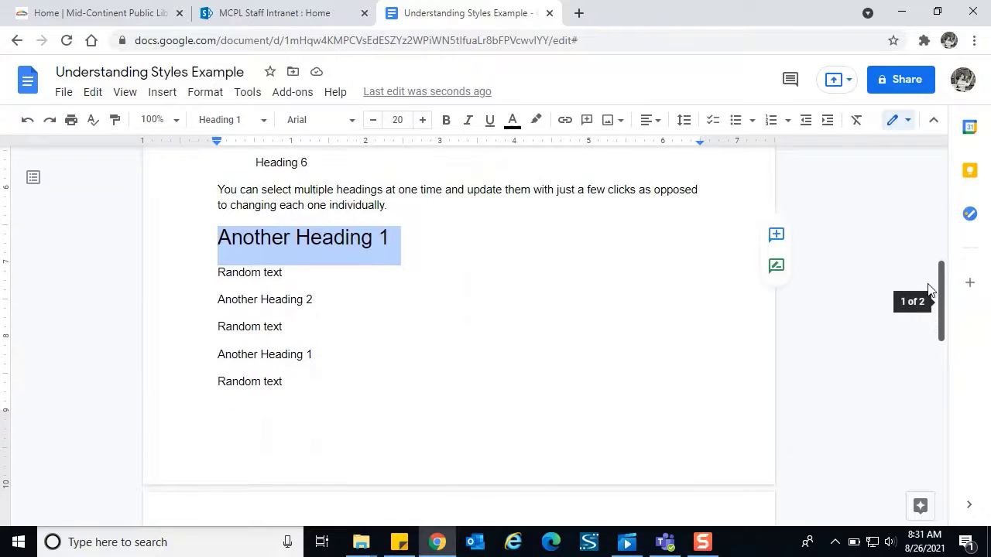
pyautogui.click(239, 354)
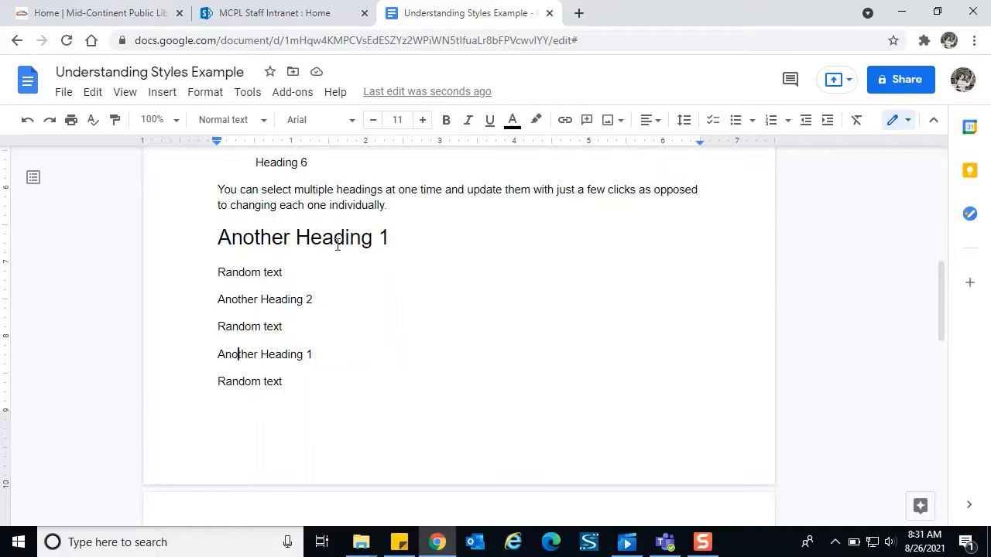
pyautogui.hotkey('ctrl', 'alt', '1')
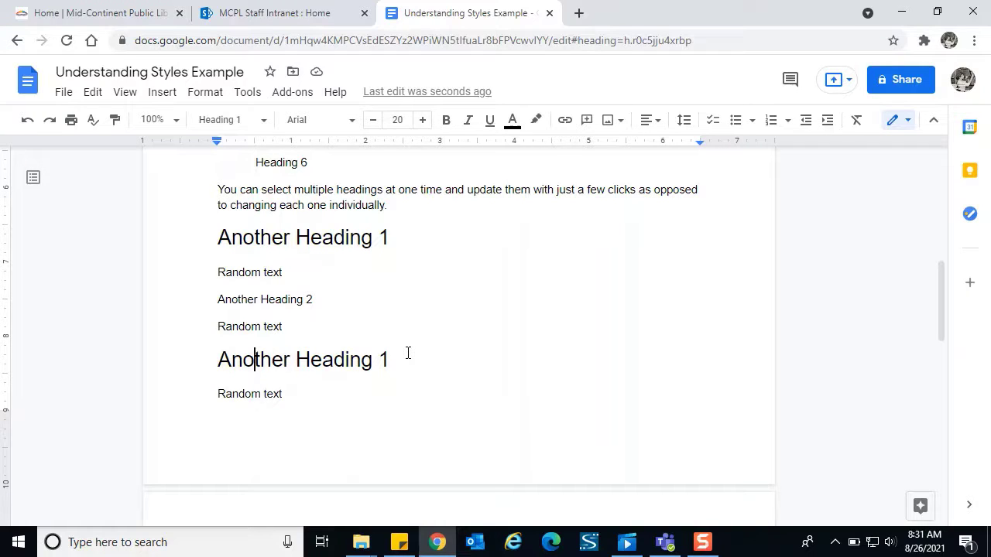
# Apply the Heading 2 style to the "Heading 2" line near the document's beginning and check its text color
pyautogui.press('Home')
pyautogui.hotkey('ctrl', 'Home')
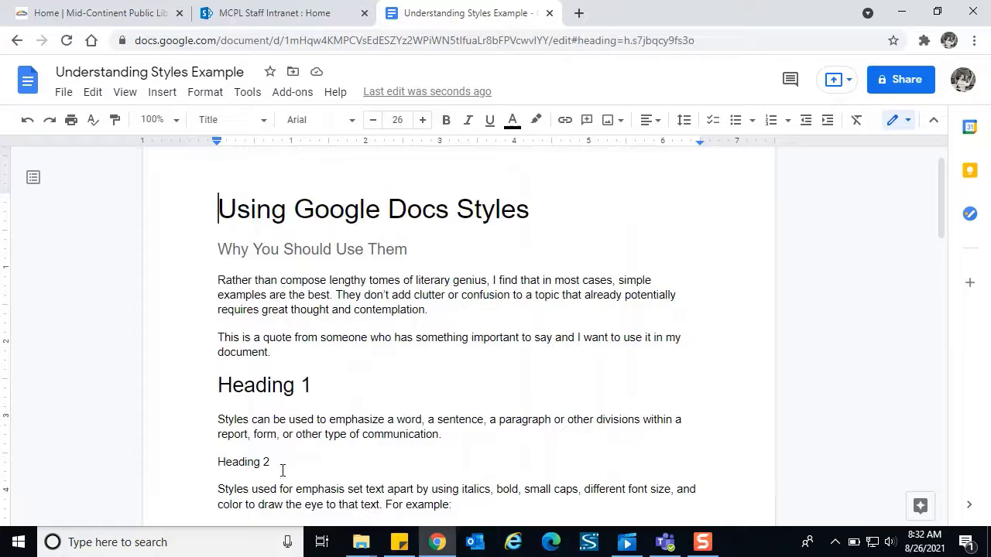
pyautogui.click(233, 462)
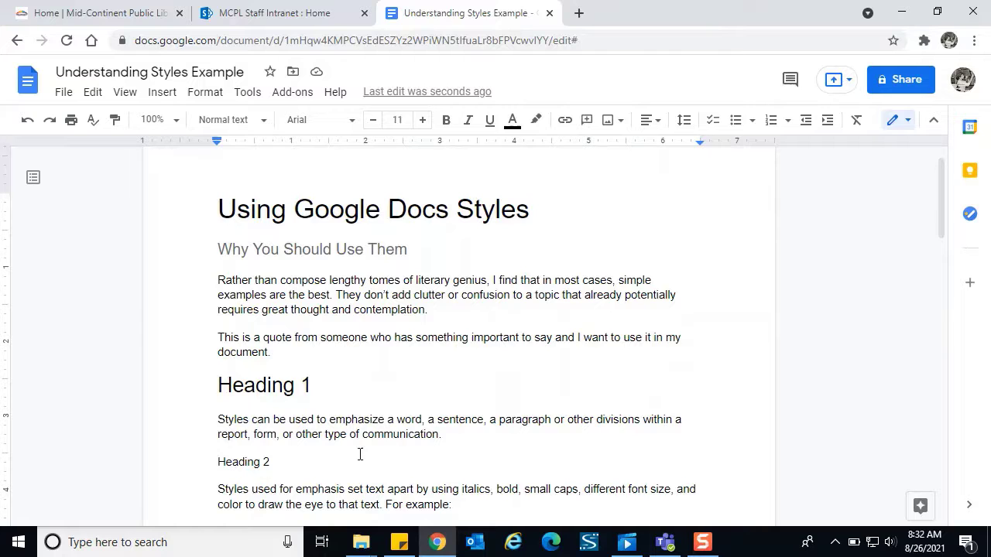
pyautogui.click(264, 121)
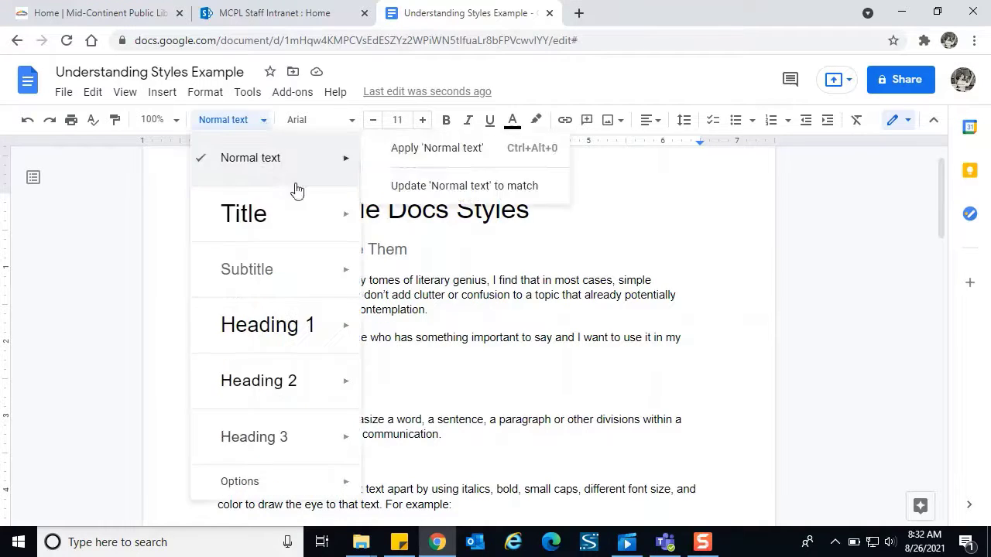
pyautogui.moveTo(291, 286)
pyautogui.moveTo(301, 380)
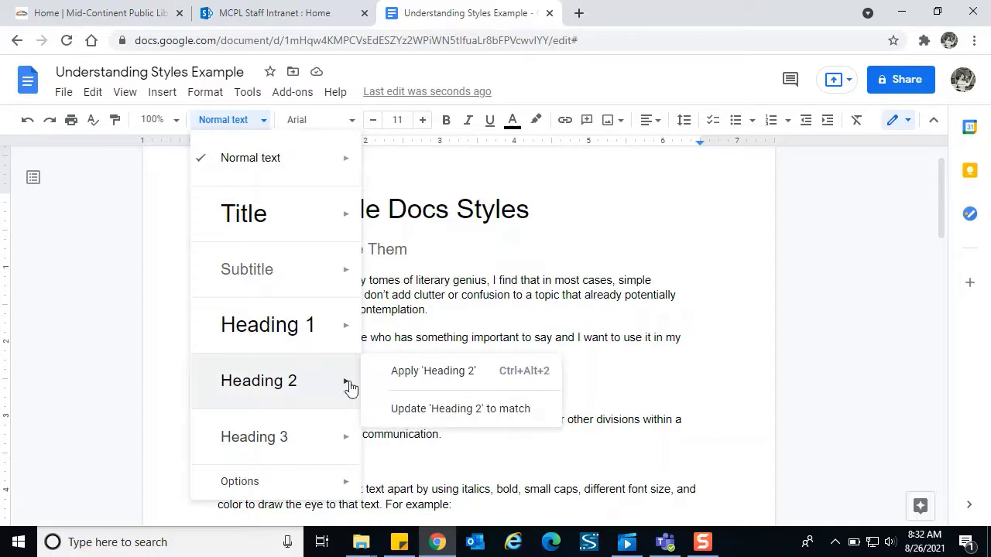
pyautogui.click(407, 382)
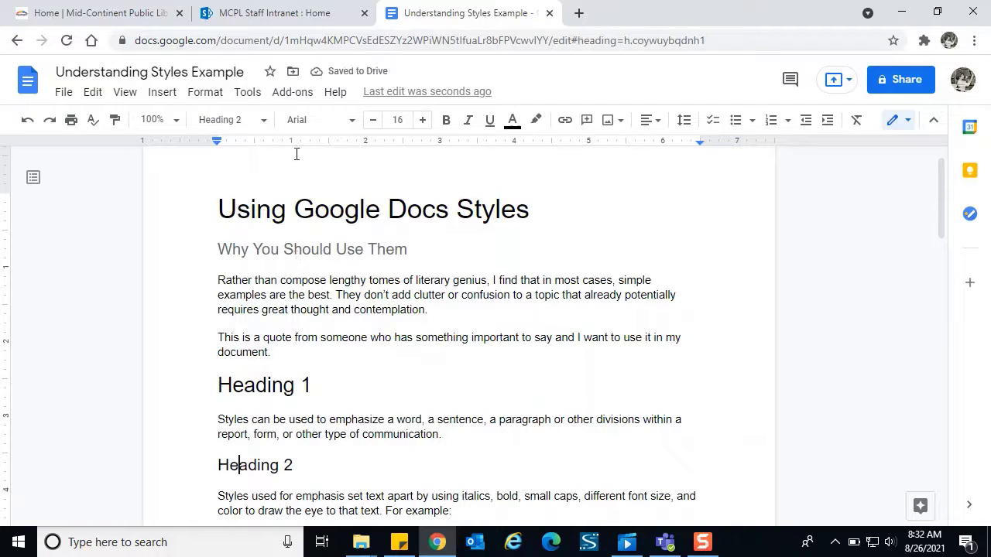
pyautogui.click(512, 124)
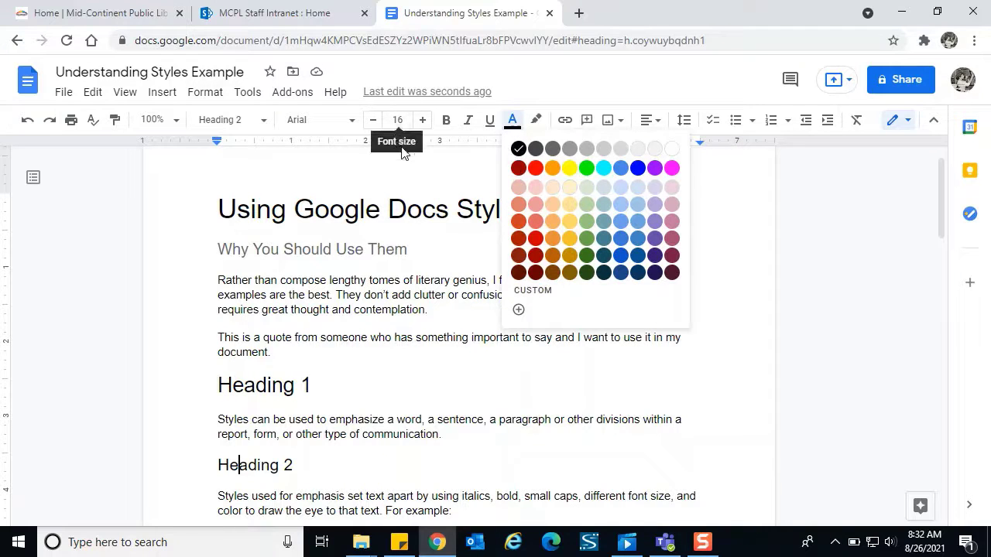
pyautogui.click(255, 435)
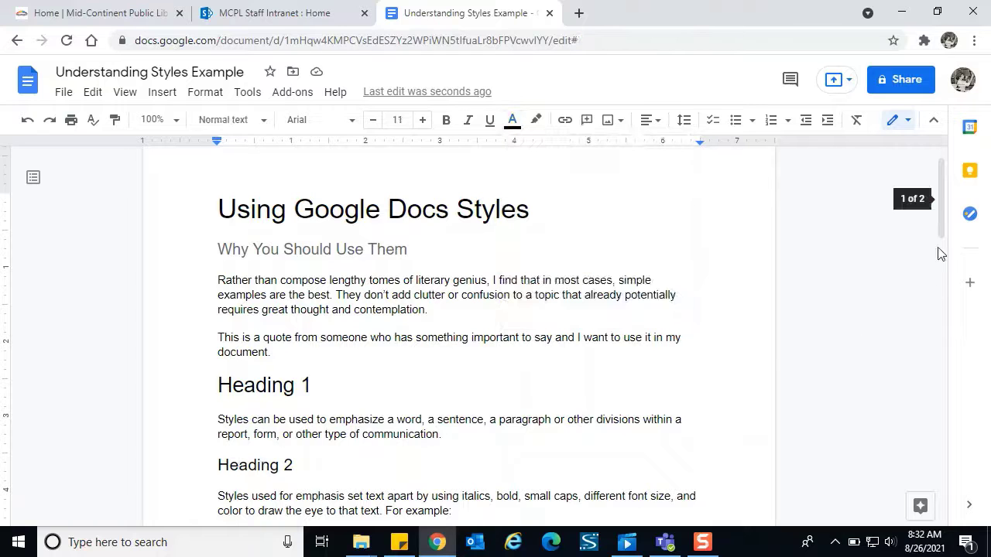
# Apply the Heading 2 style to both "Another Heading 2" lines, one on the first page and one on the second
pyautogui.moveTo(944, 232); pyautogui.dragTo(942, 338)
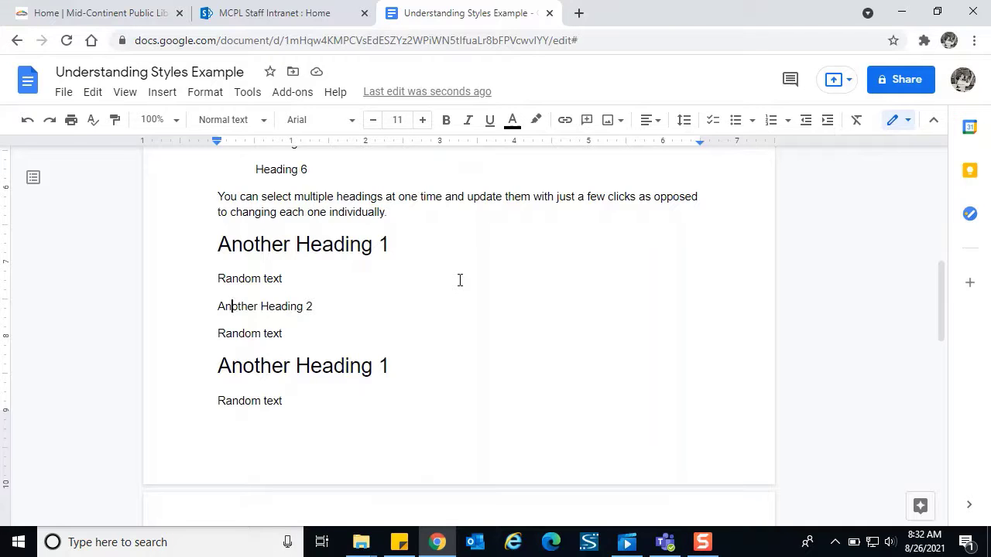
pyautogui.hotkey('ctrl', 'z')
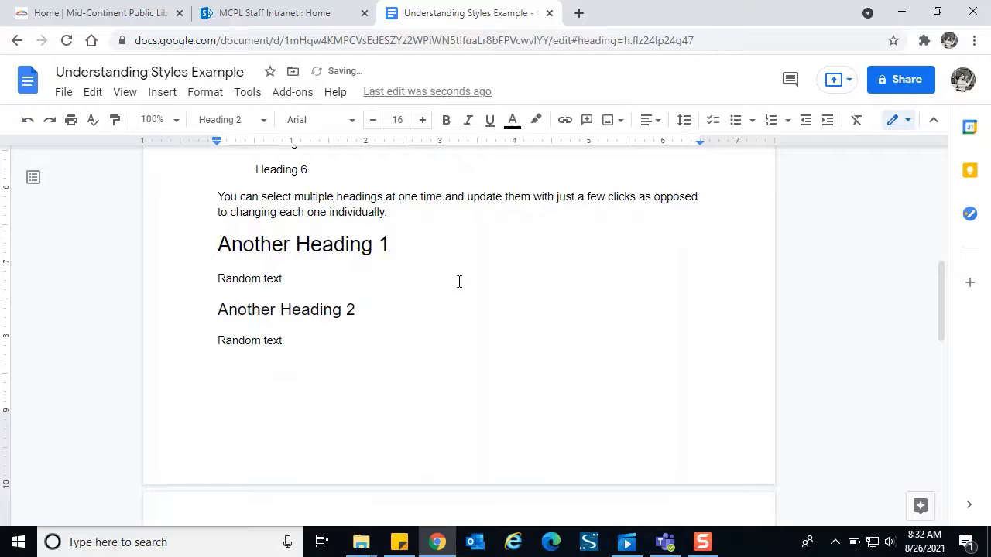
pyautogui.scroll(-1, 943, 300)
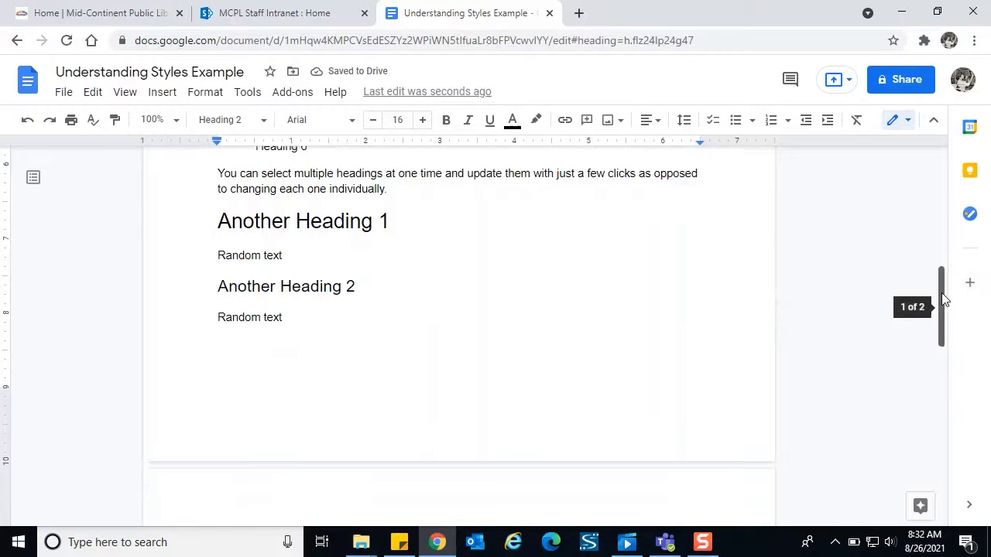
pyautogui.moveTo(943, 300); pyautogui.dragTo(944, 343)
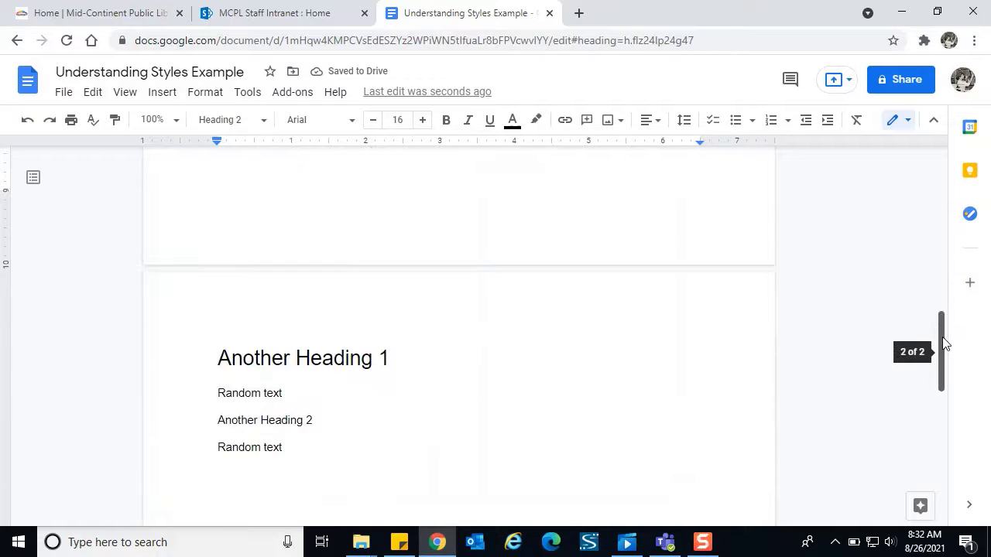
pyautogui.click(242, 422)
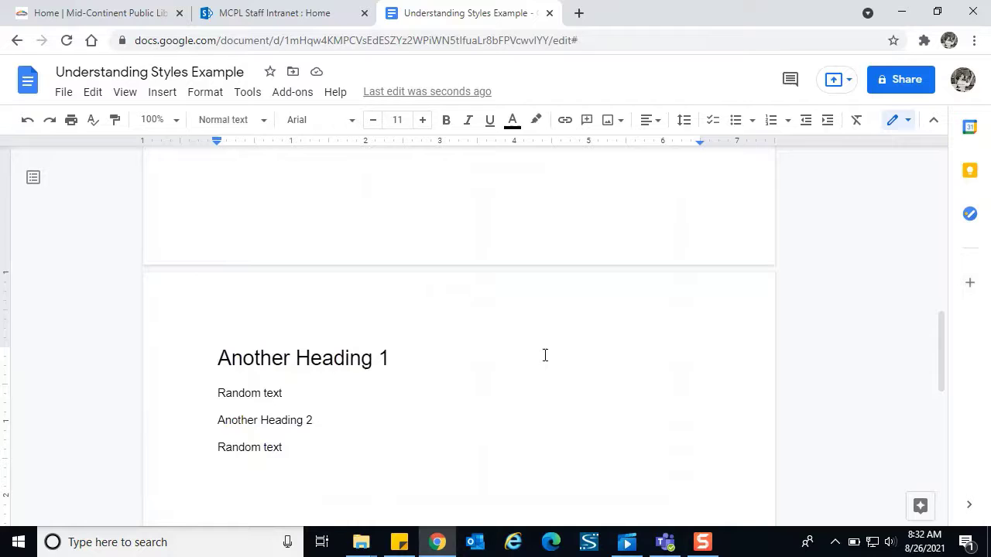
pyautogui.hotkey('ctrl', 'alt', '2')
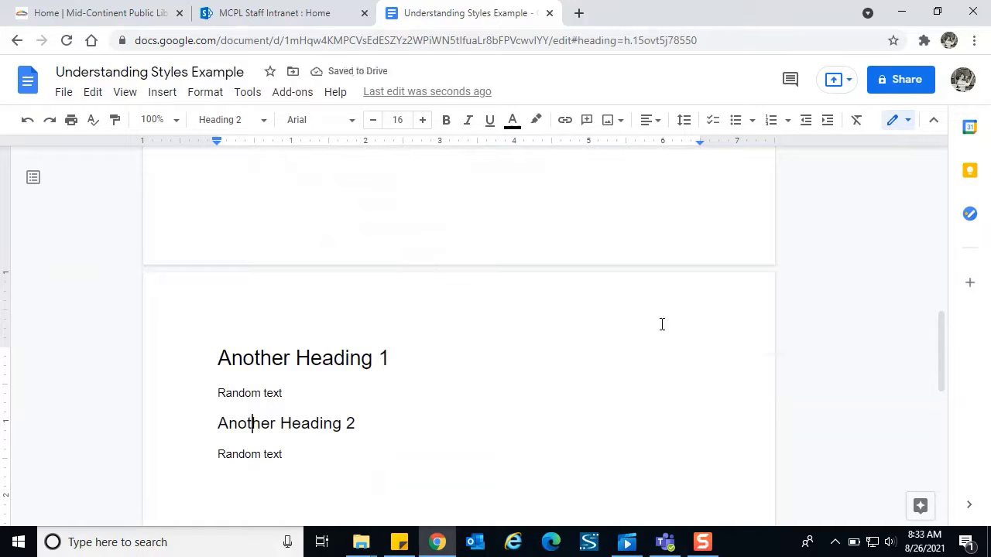
# Apply the Heading 3 style to the indented "Heading 3" line and check its text color
pyautogui.hotkey('ctrl', 'Home')
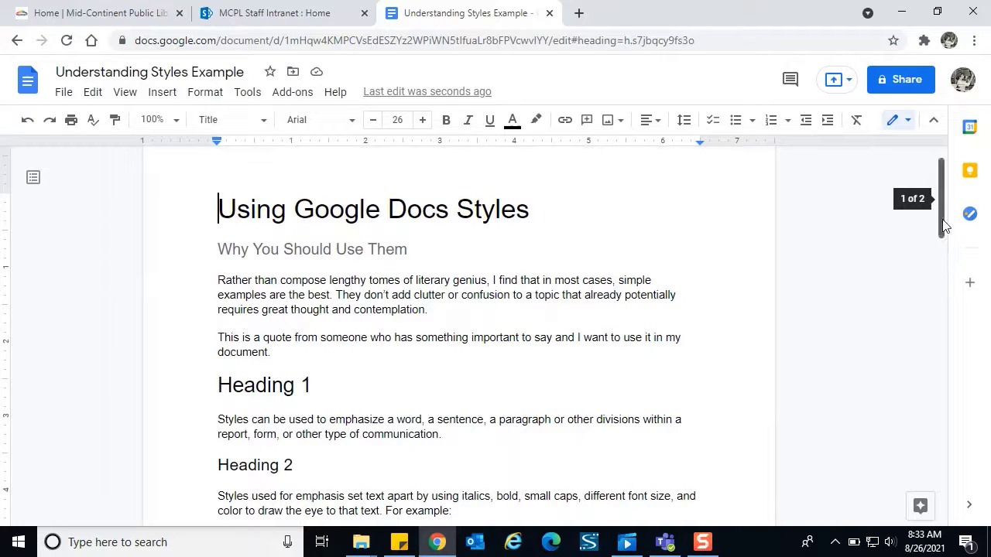
pyautogui.moveTo(951, 224); pyautogui.dragTo(947, 263)
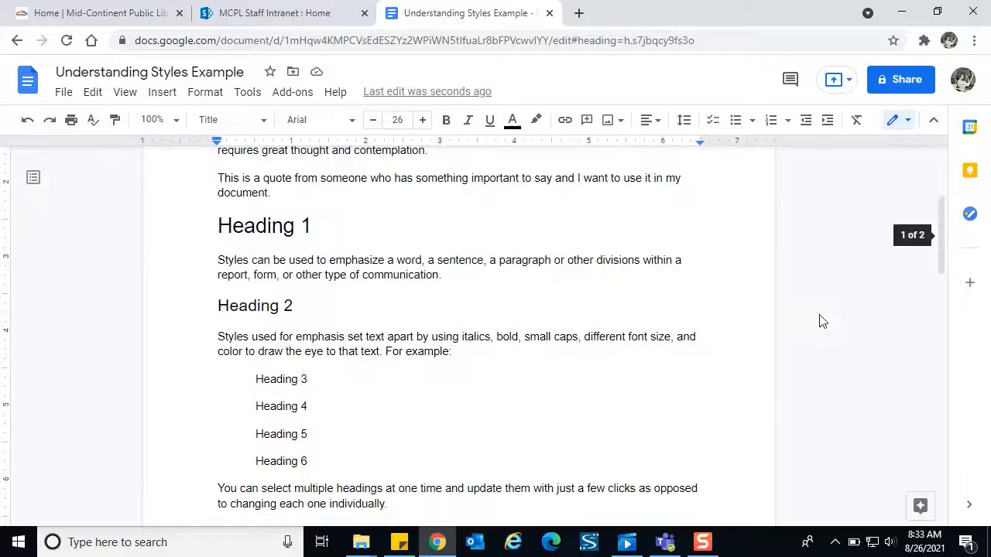
pyautogui.click(281, 378)
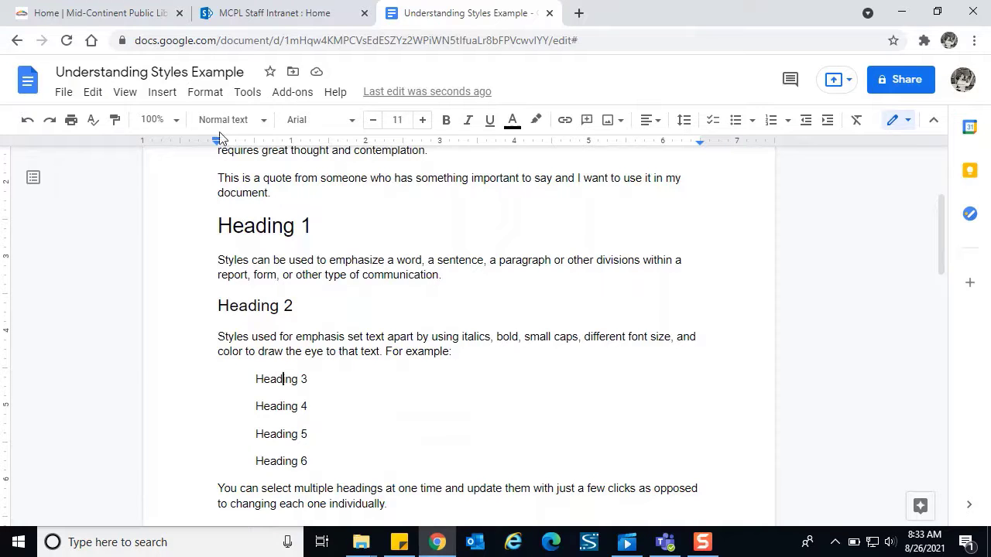
pyautogui.click(265, 124)
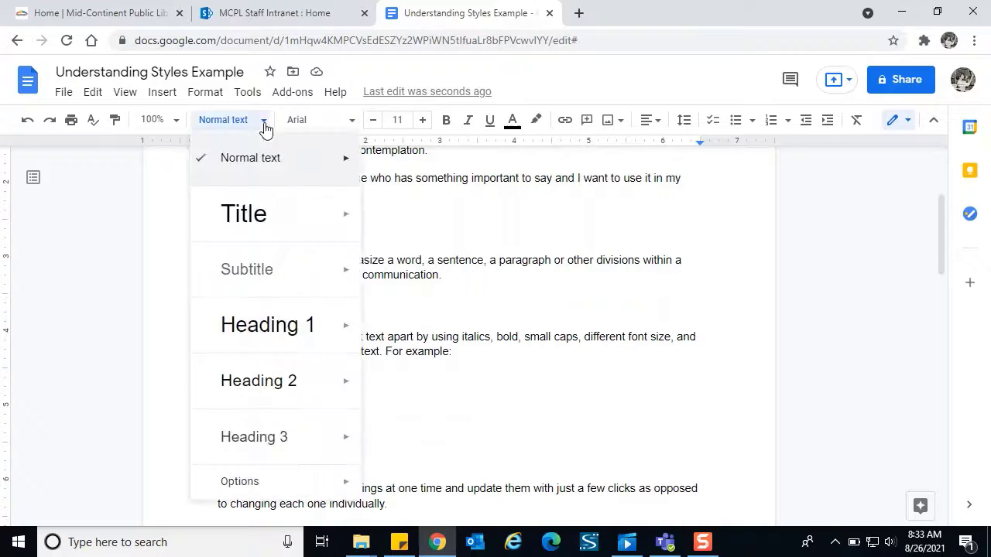
pyautogui.moveTo(306, 439)
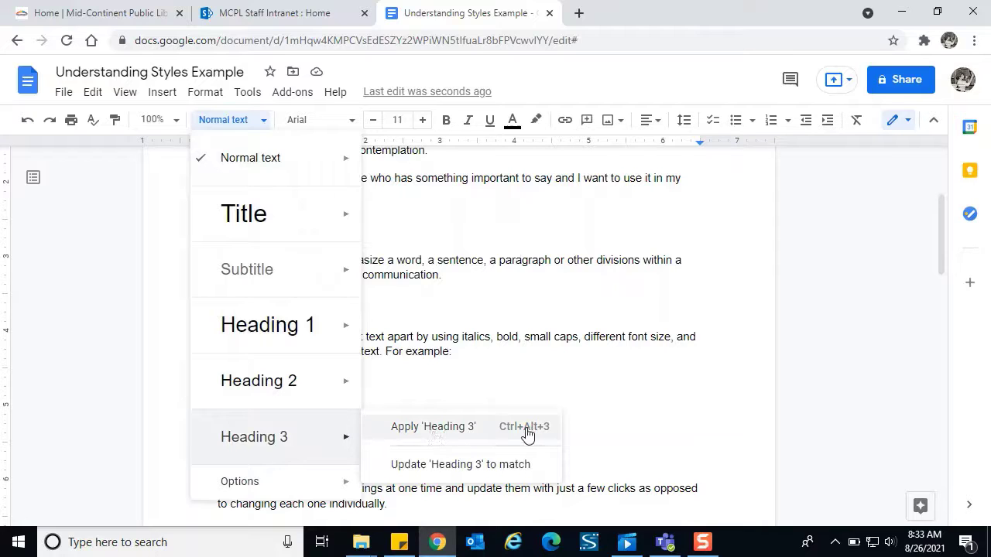
pyautogui.click(443, 430)
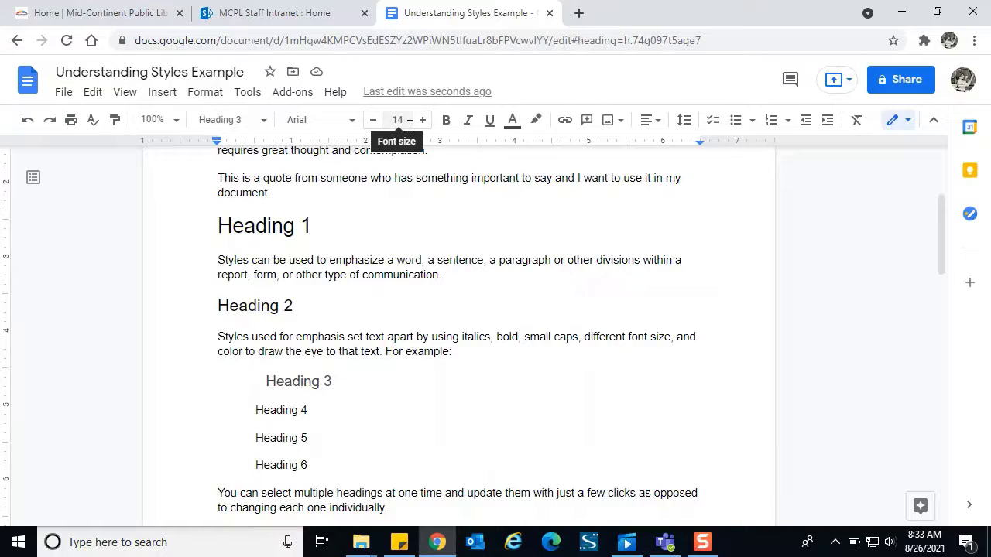
pyautogui.click(515, 124)
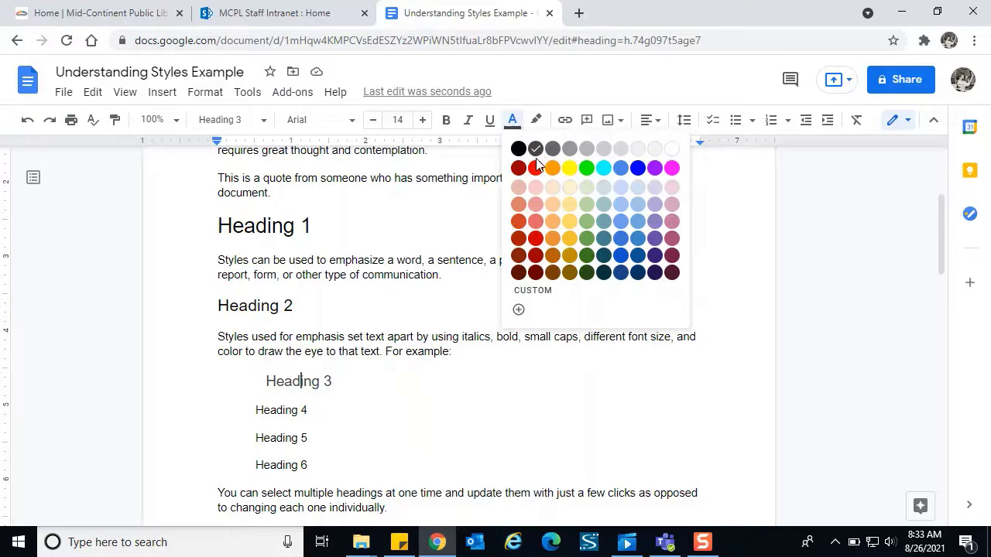
pyautogui.click(322, 381)
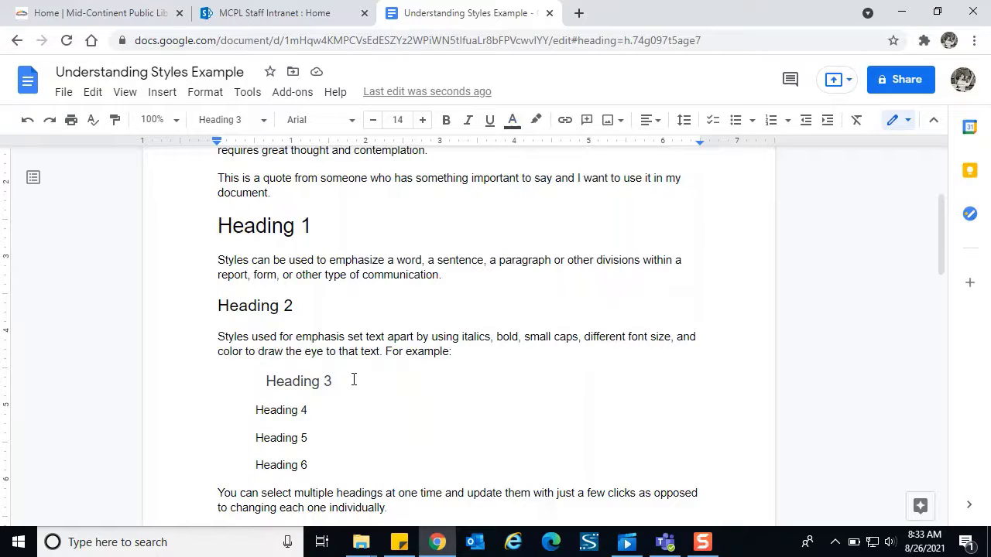
# Apply the Heading 4 style to the indented "Heading 4" line and check its text color
pyautogui.click(281, 411)
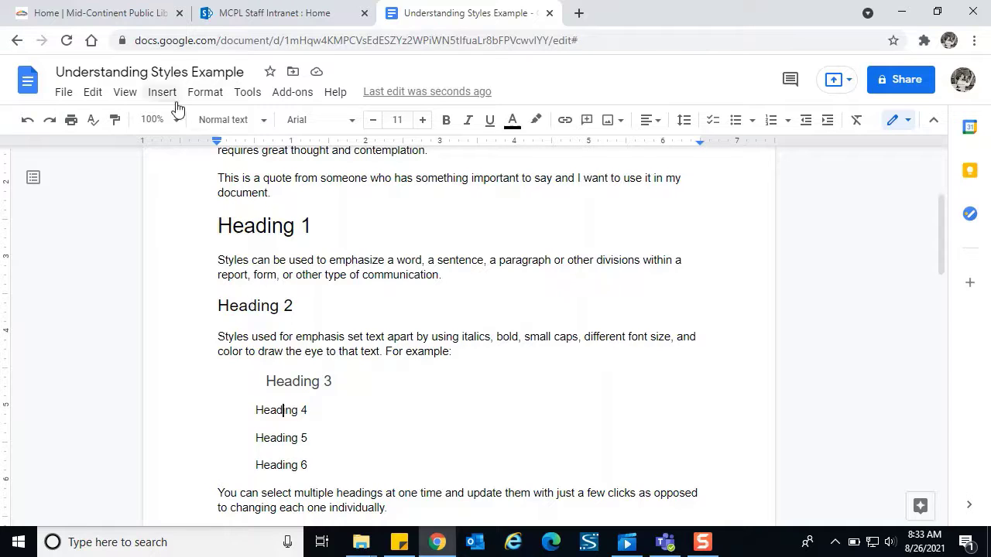
pyautogui.click(264, 122)
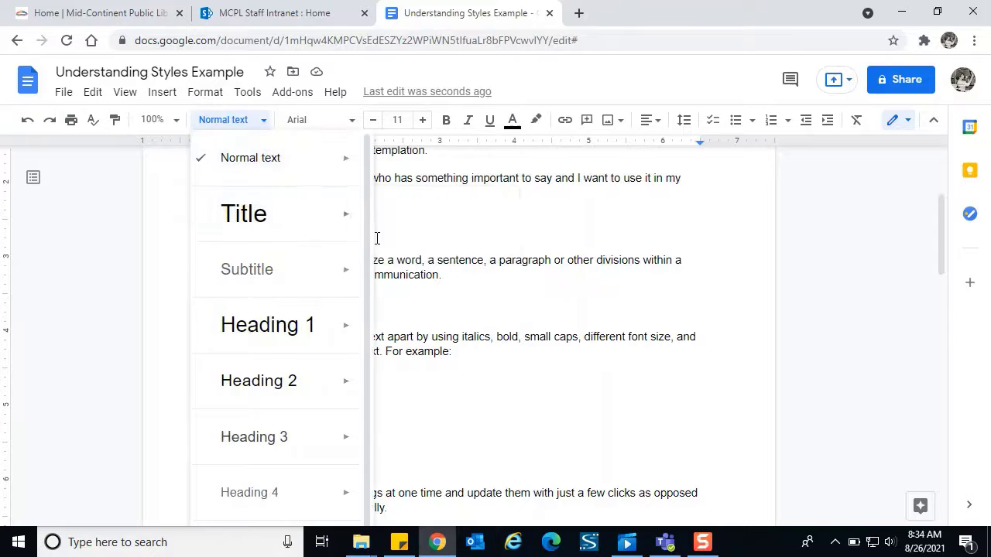
pyautogui.scroll(-1, 368, 265)
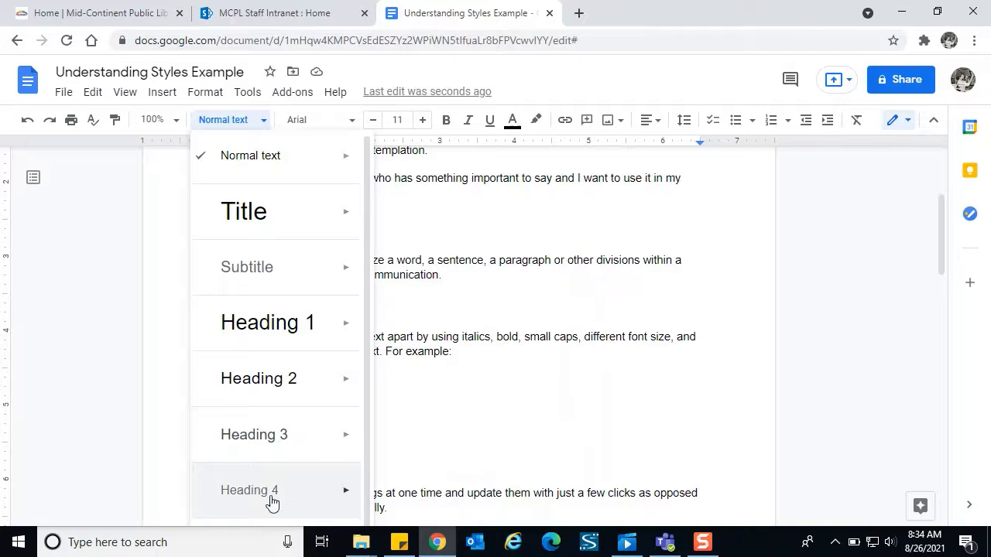
pyautogui.moveTo(348, 495)
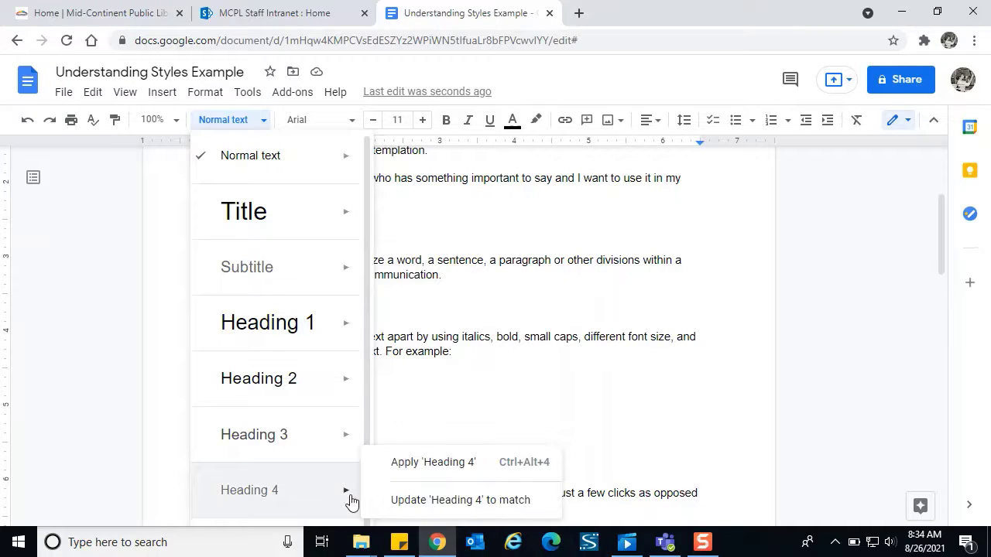
pyautogui.click(281, 493)
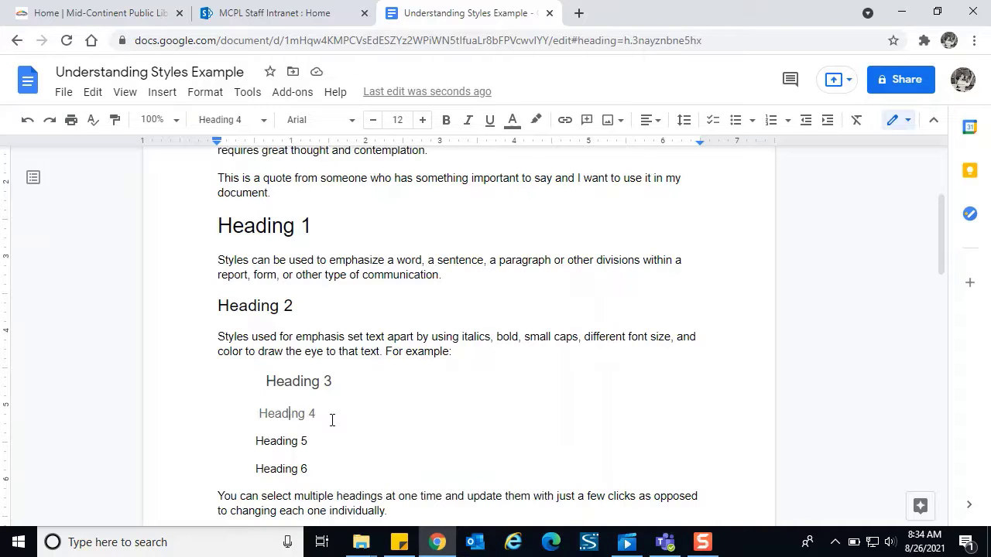
pyautogui.click(512, 124)
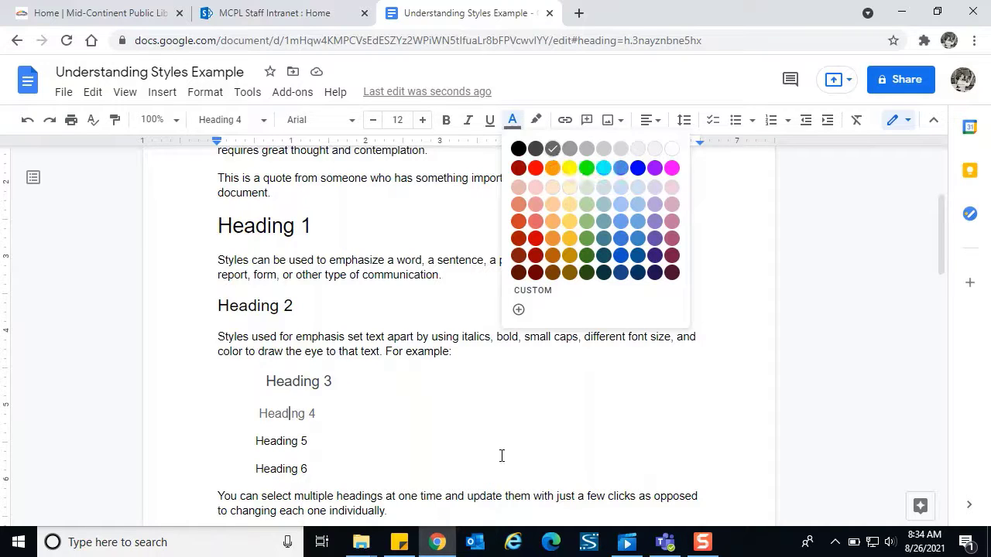
# Apply the Heading 5 style to the indented "Heading 5" line and check its text color
pyautogui.click(274, 442)
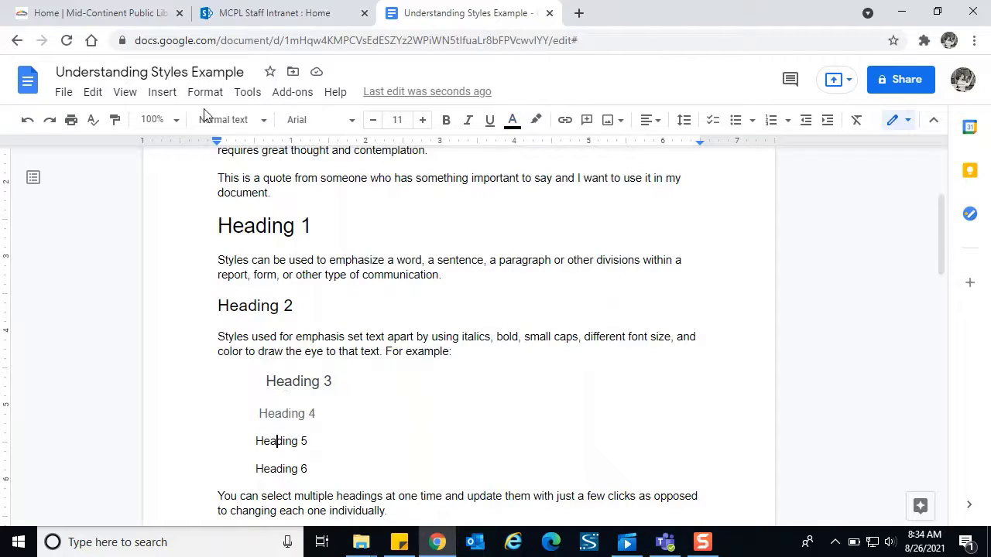
pyautogui.click(263, 120)
pyautogui.moveTo(364, 236)
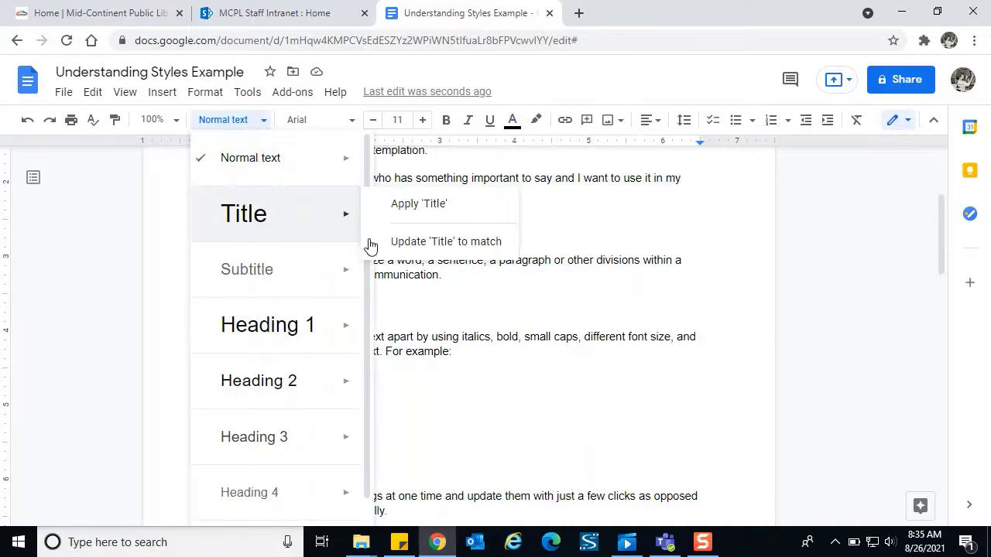
pyautogui.scroll(-1, 365, 282)
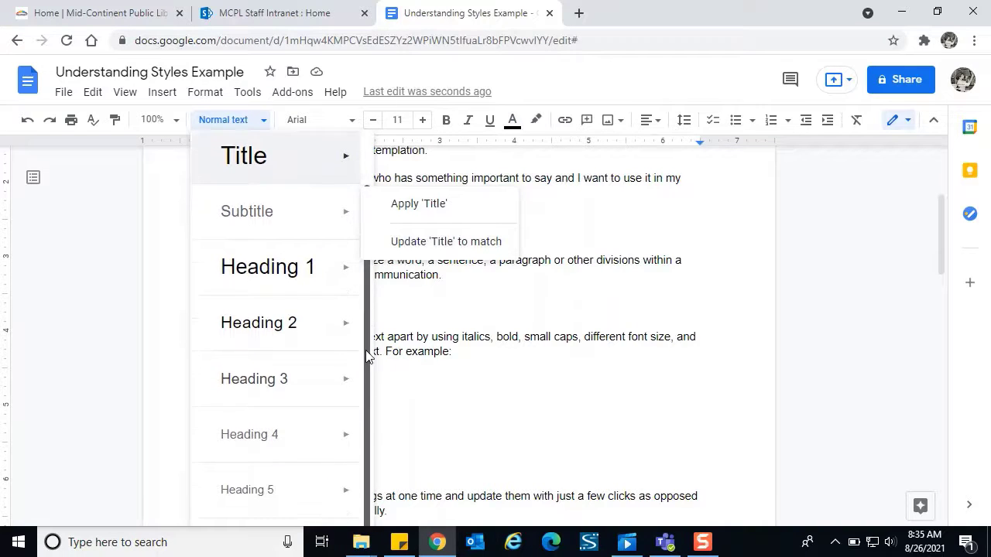
pyautogui.moveTo(329, 450)
pyautogui.moveTo(287, 501)
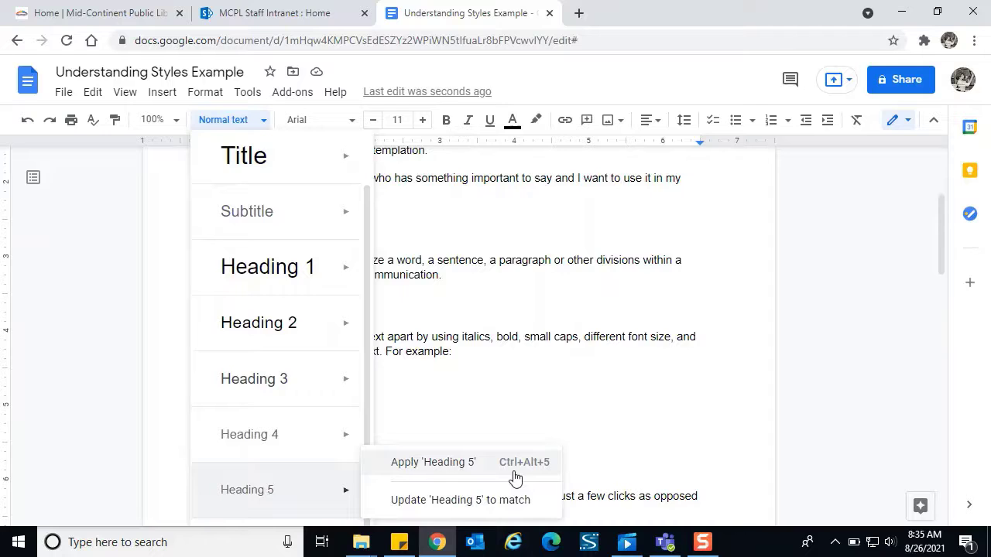
pyautogui.click(410, 462)
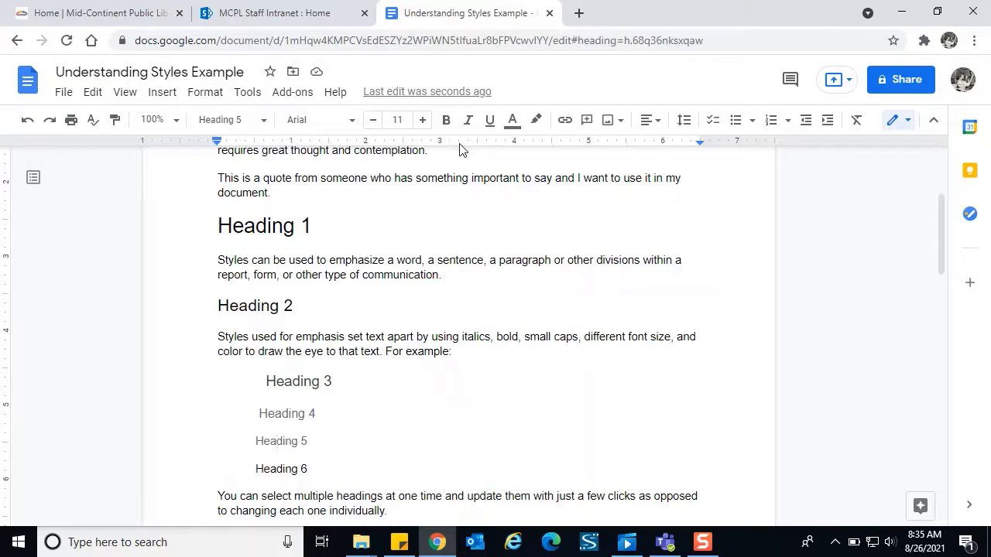
pyautogui.click(514, 123)
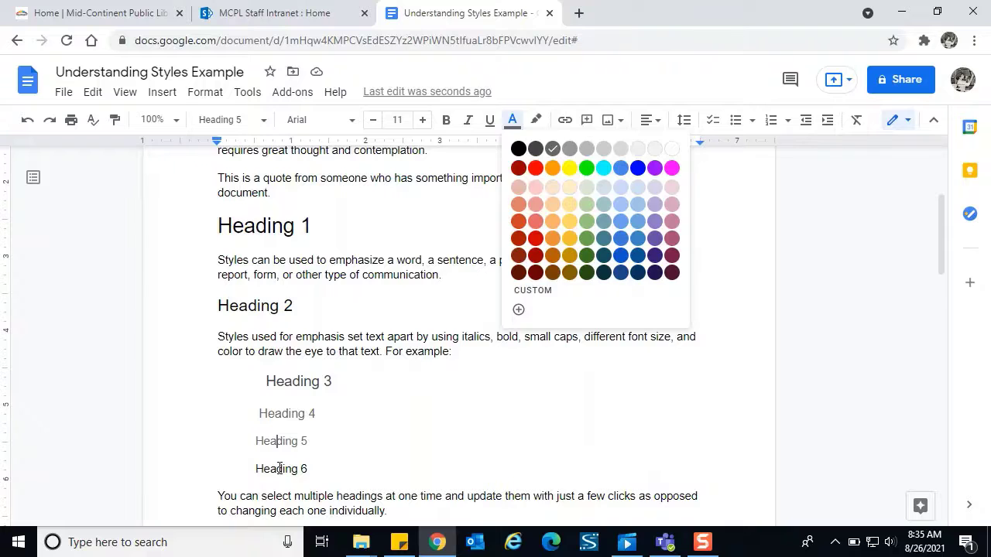
# Apply the Heading 6 style to the indented "Heading 6" line and check its text color
pyautogui.click(279, 469)
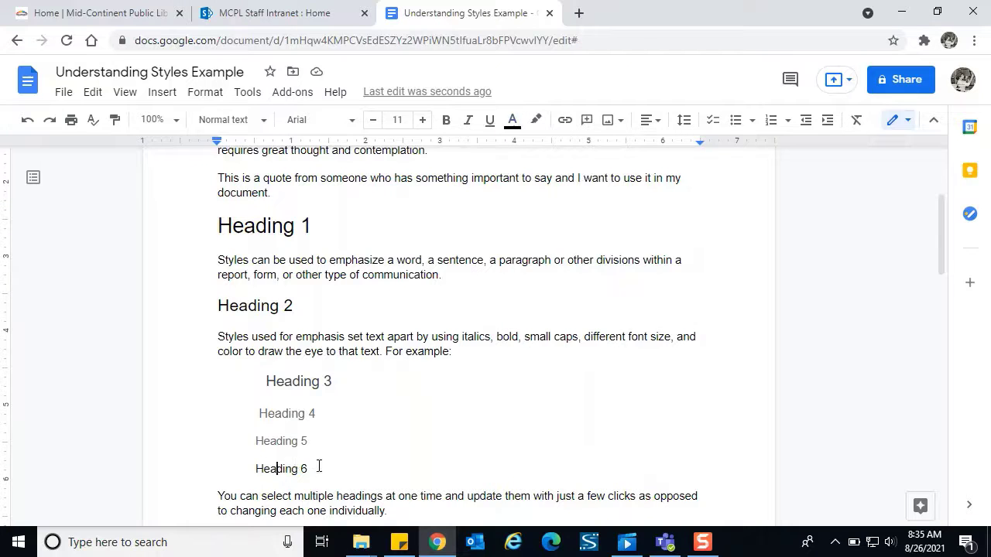
pyautogui.click(263, 124)
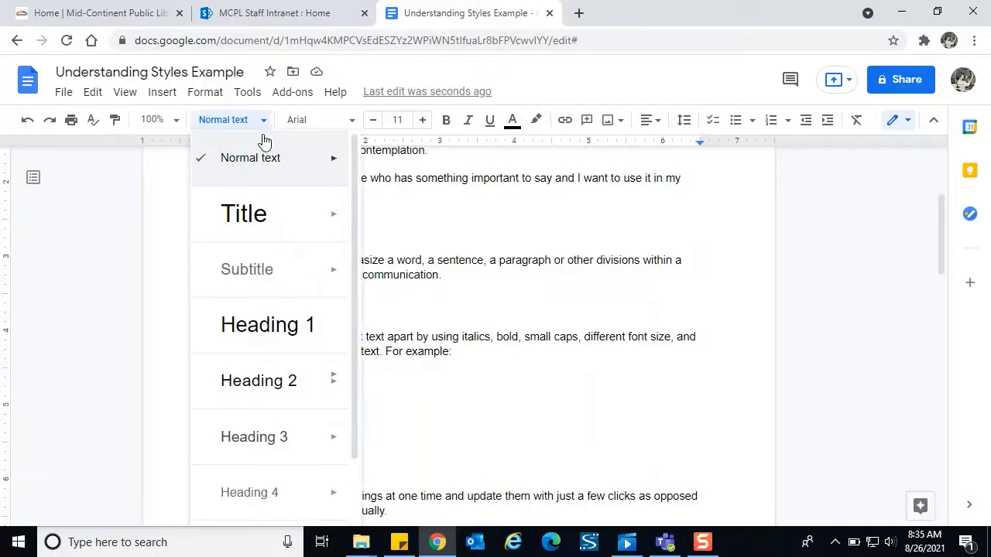
pyautogui.moveTo(281, 402)
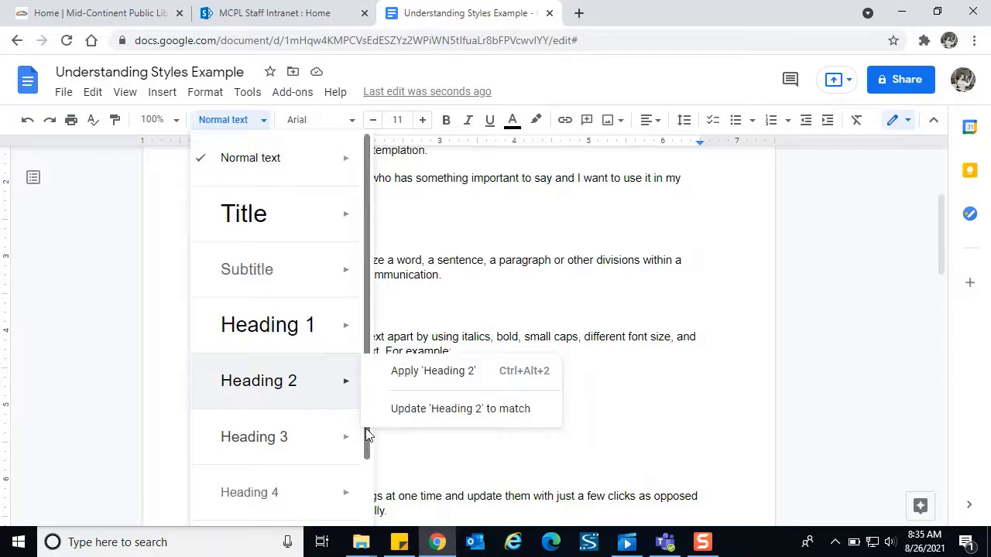
pyautogui.moveTo(367, 439); pyautogui.dragTo(364, 520)
pyautogui.moveTo(335, 512)
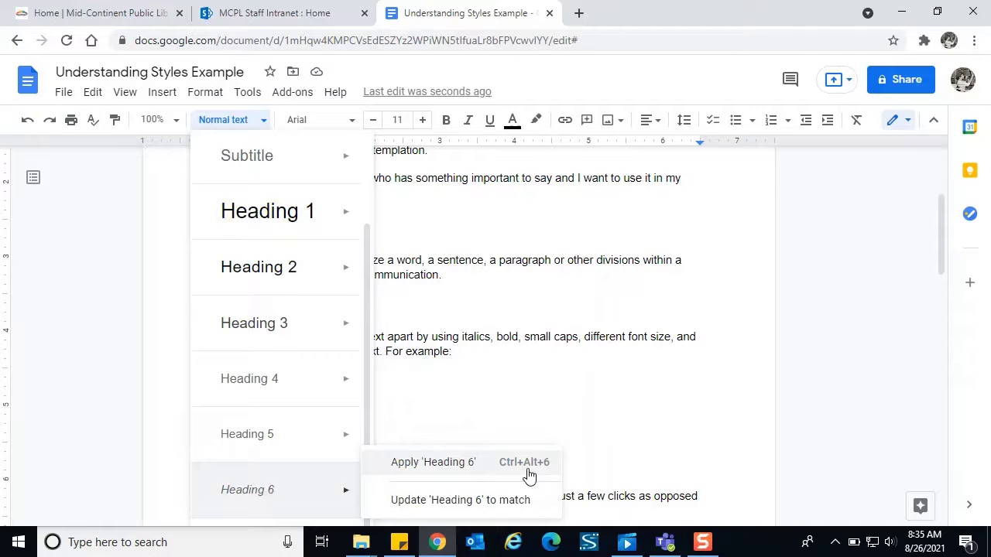
pyautogui.click(553, 400)
pyautogui.click(270, 470)
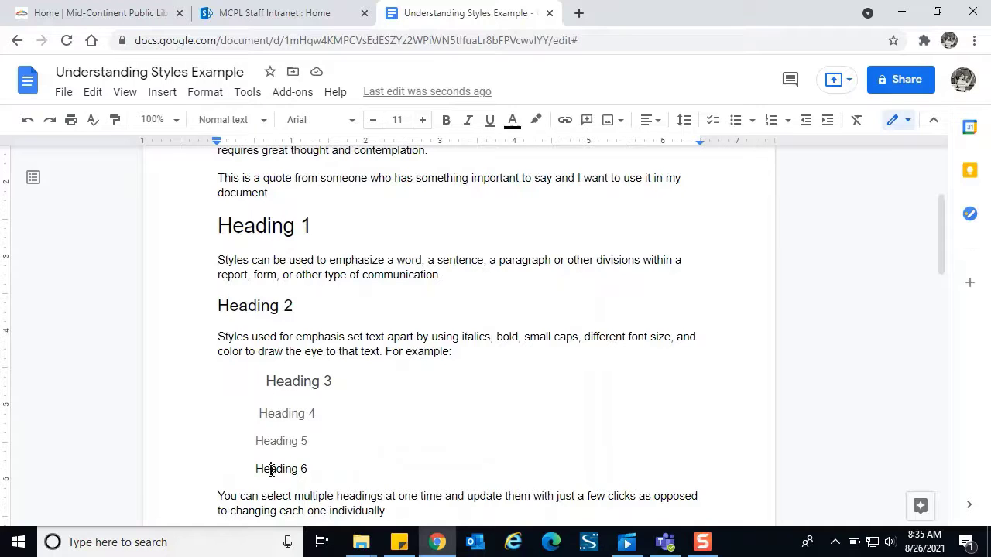
pyautogui.hotkey('ctrl', 'alt', '6')
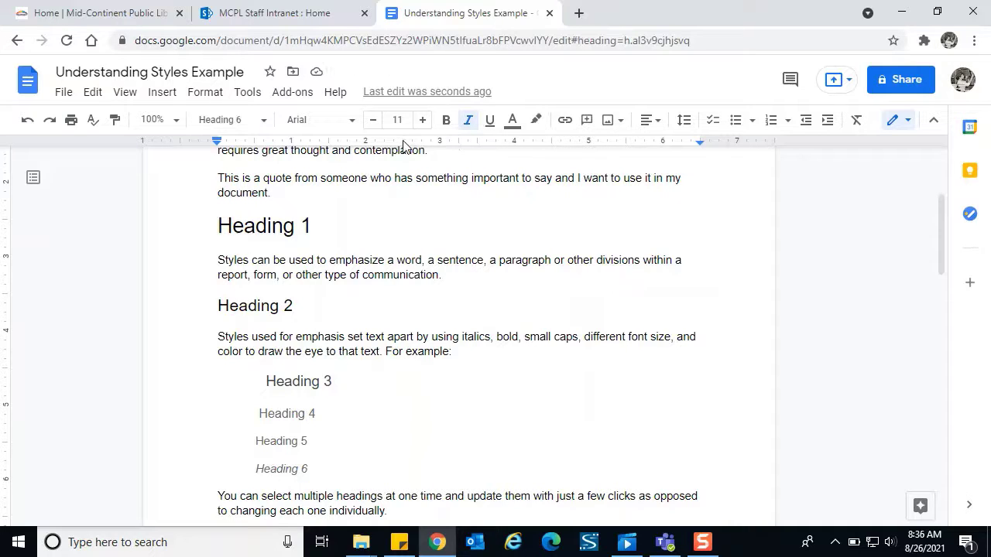
pyautogui.click(513, 124)
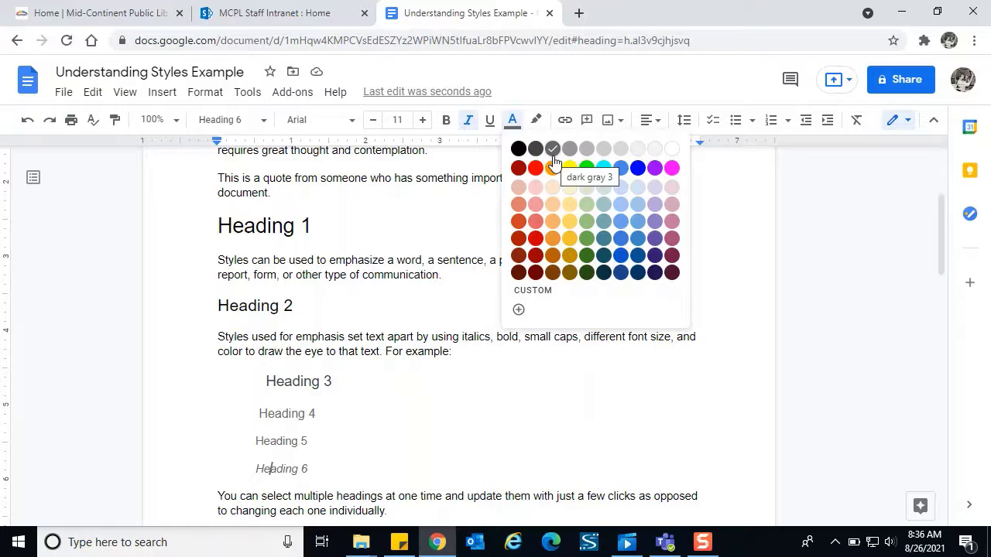
pyautogui.click(380, 452)
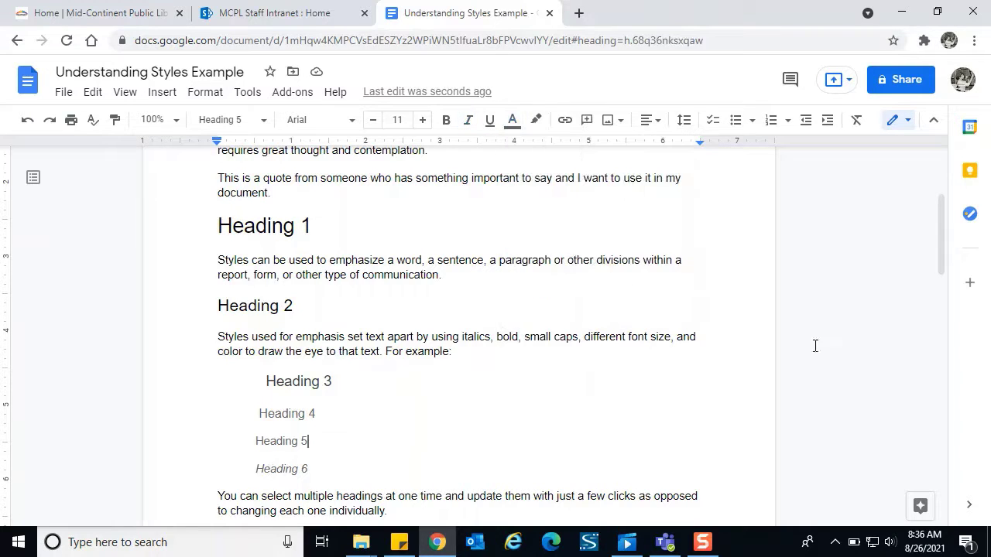
pyautogui.moveTo(940, 261); pyautogui.dragTo(932, 230)
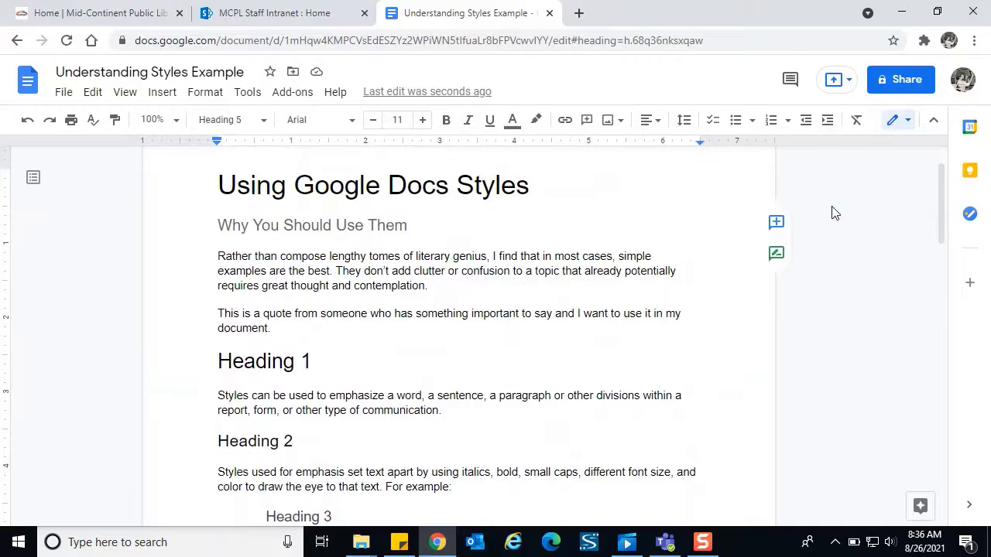
pyautogui.moveTo(940, 194); pyautogui.dragTo(935, 178)
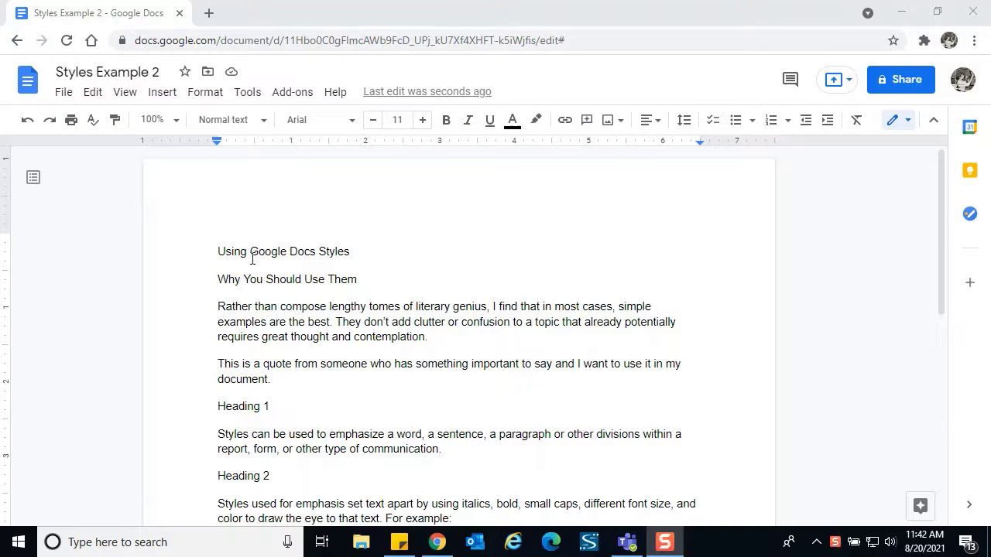
# Apply the Title style to the "Using Google Docs Styles" line in the Styles Example 2 document
pyautogui.click(220, 251)
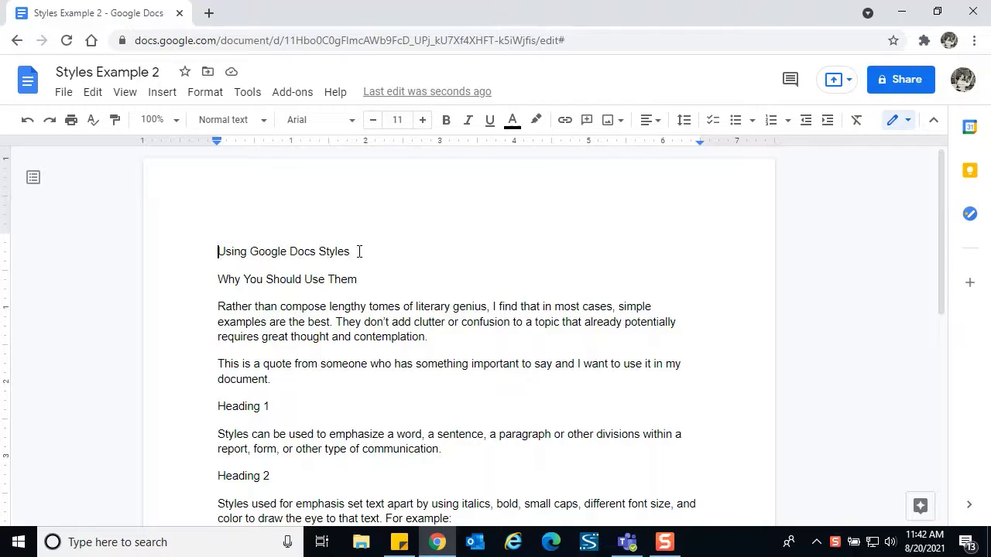
pyautogui.click(219, 99)
pyautogui.moveTo(286, 158)
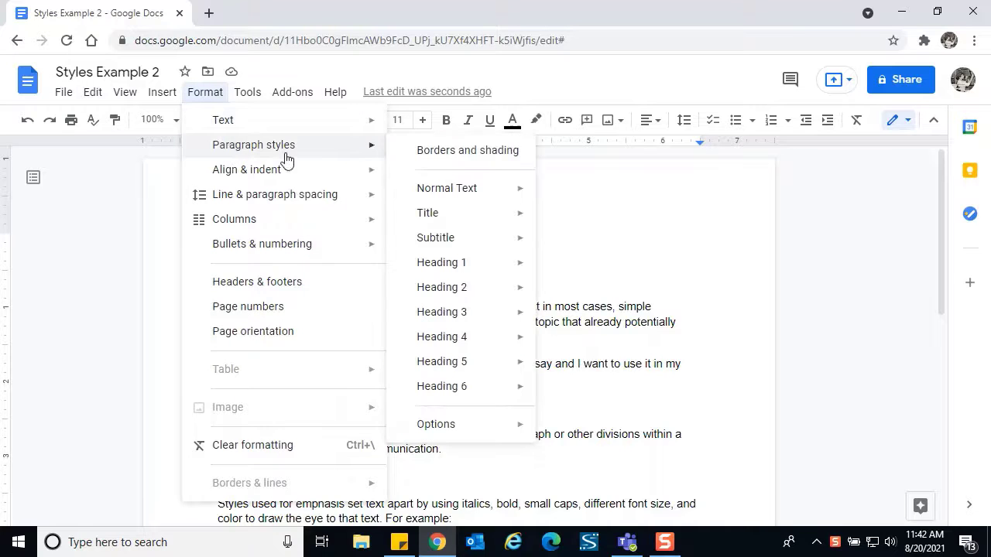
pyautogui.moveTo(477, 222)
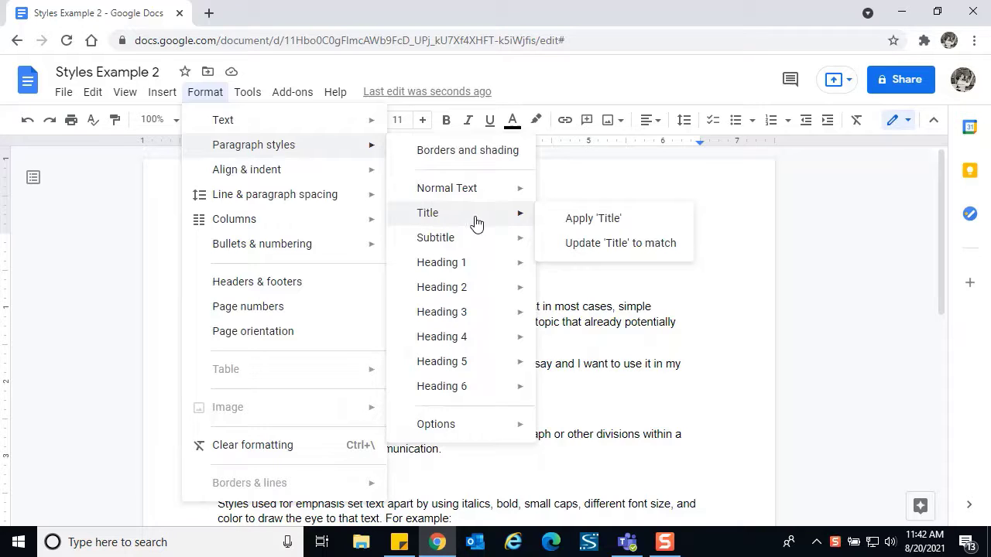
pyautogui.click(613, 220)
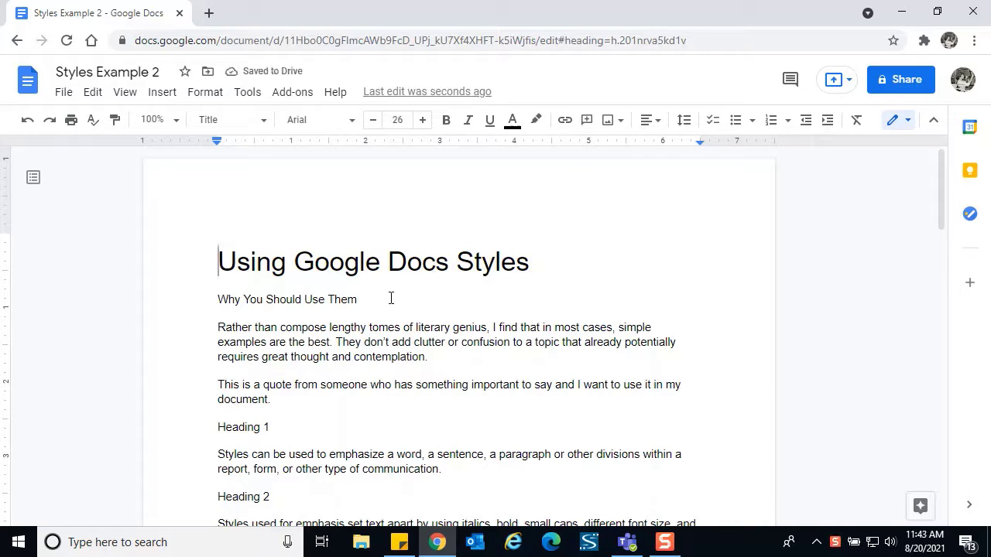
# Apply the Subtitle style to the "Why You Should Use Them" line
pyautogui.click(229, 299)
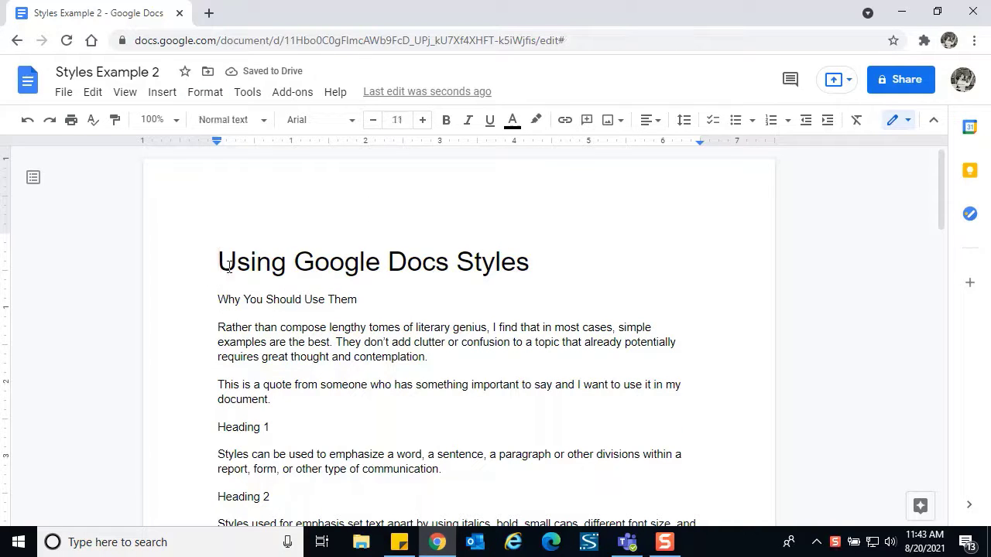
pyautogui.click(223, 94)
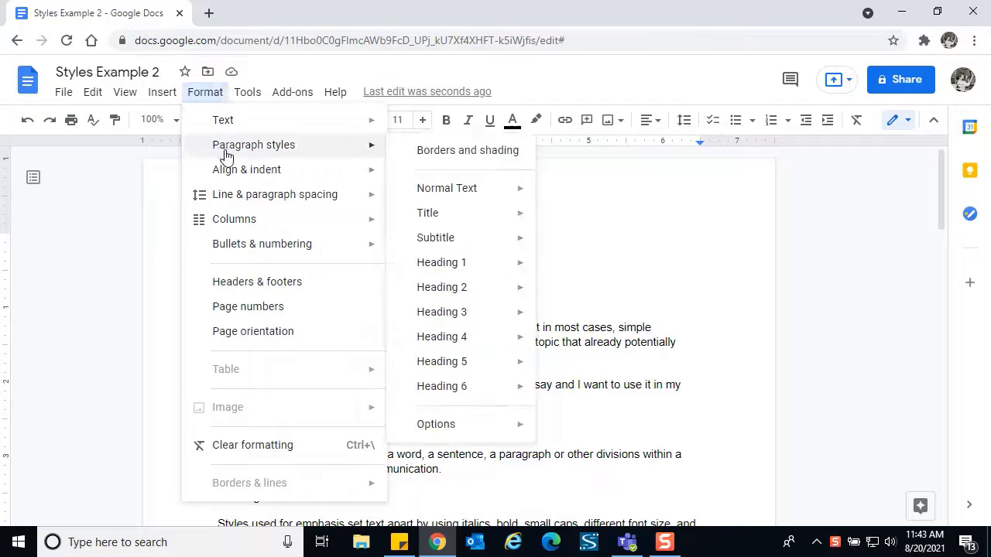
pyautogui.moveTo(240, 169)
pyautogui.moveTo(338, 150)
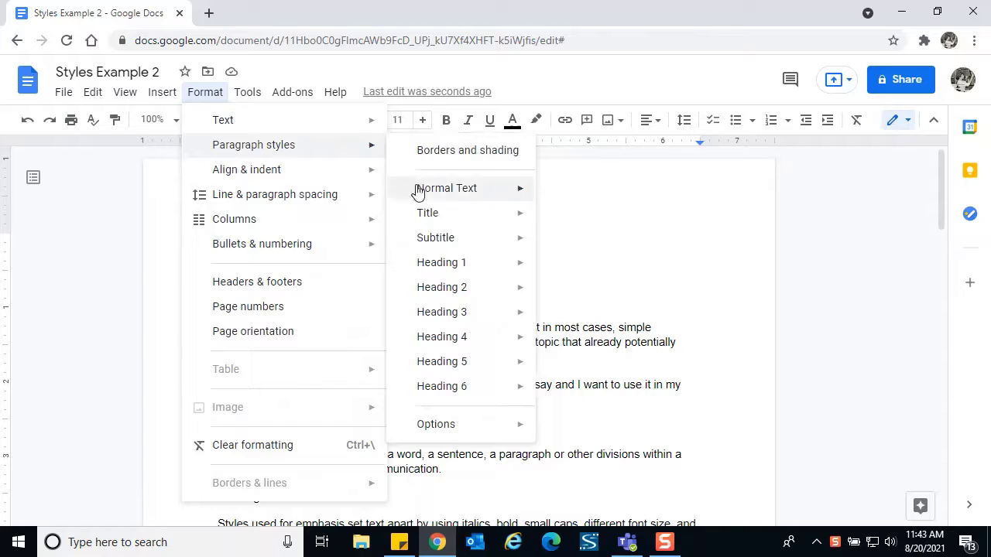
pyautogui.moveTo(429, 242)
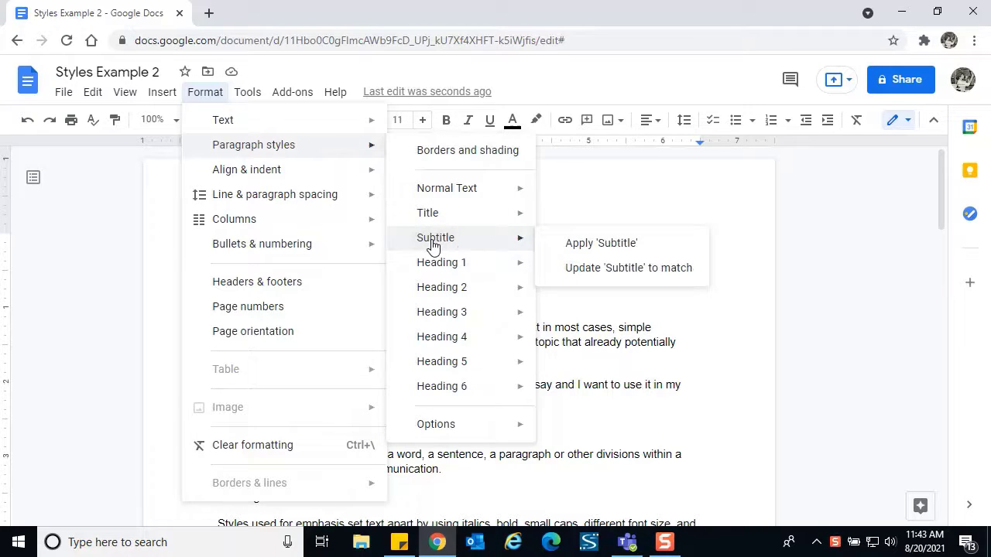
pyautogui.click(588, 246)
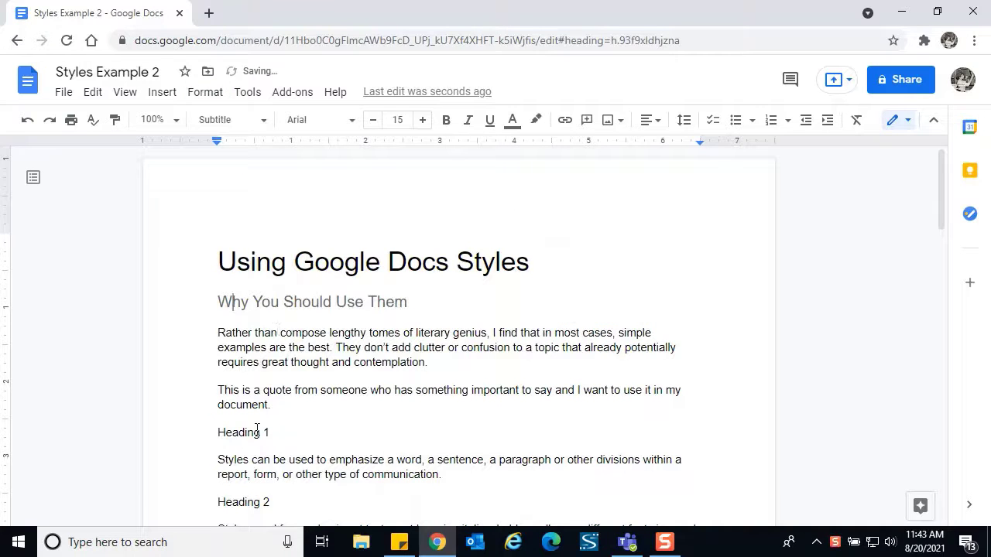
# Apply the Heading 1 style to the "Heading 1" line below the quote paragraph
pyautogui.click(236, 432)
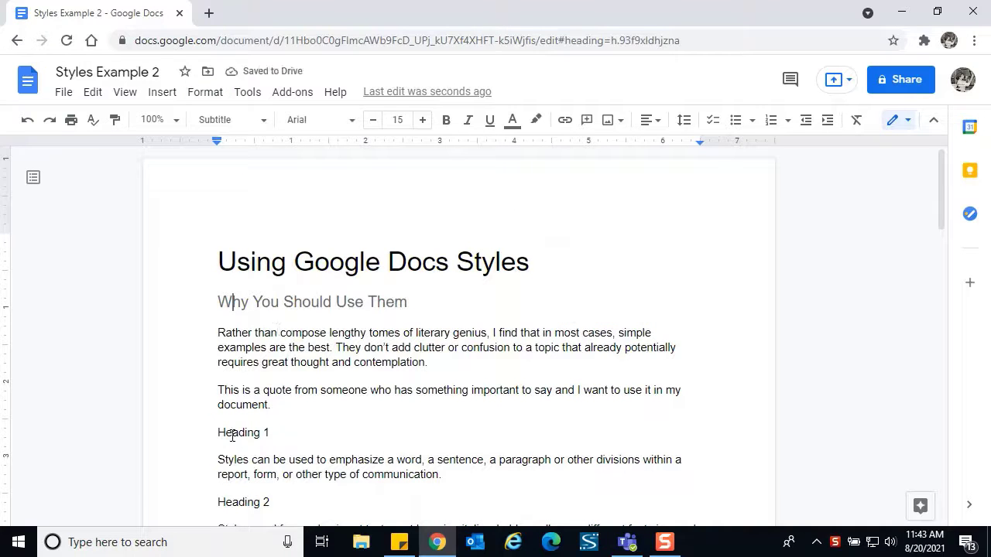
pyautogui.click(205, 92)
pyautogui.moveTo(236, 155)
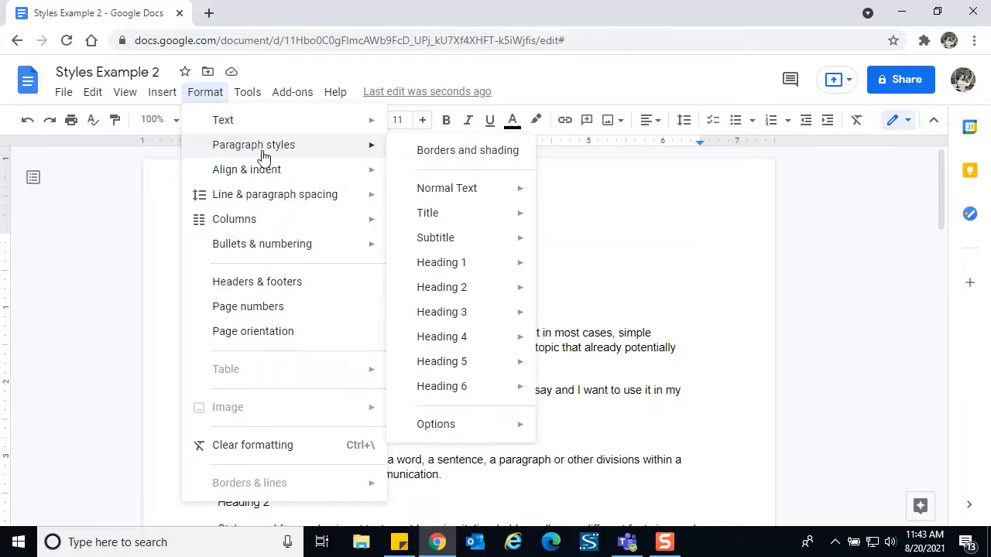
pyautogui.moveTo(441, 267)
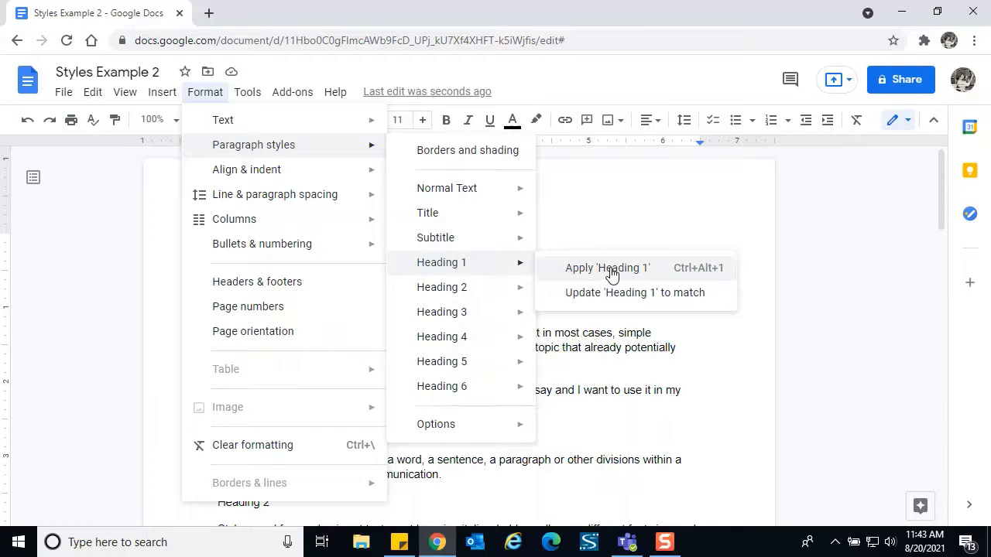
pyautogui.click(611, 271)
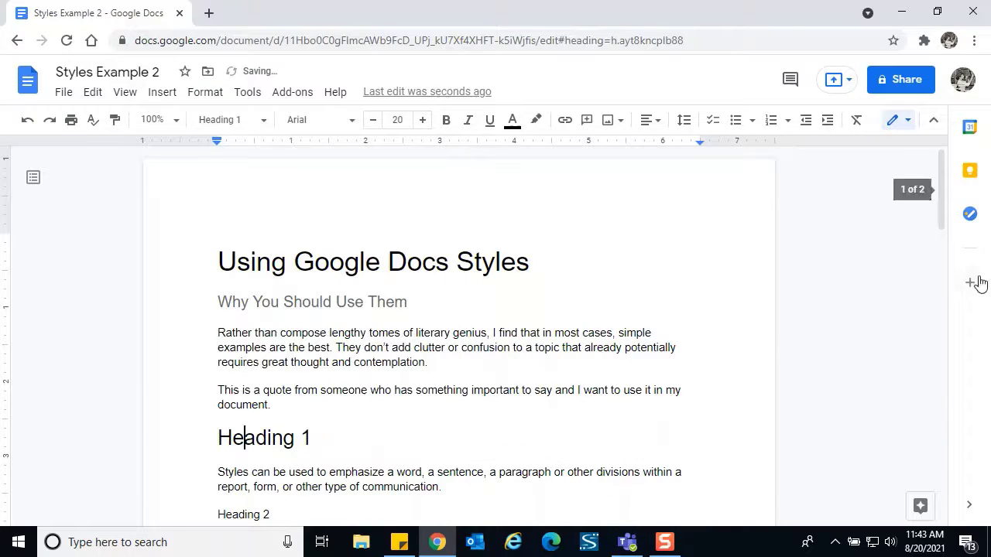
# Apply the Heading 2 style to the "Heading 2" line
pyautogui.moveTo(941, 222); pyautogui.dragTo(921, 290)
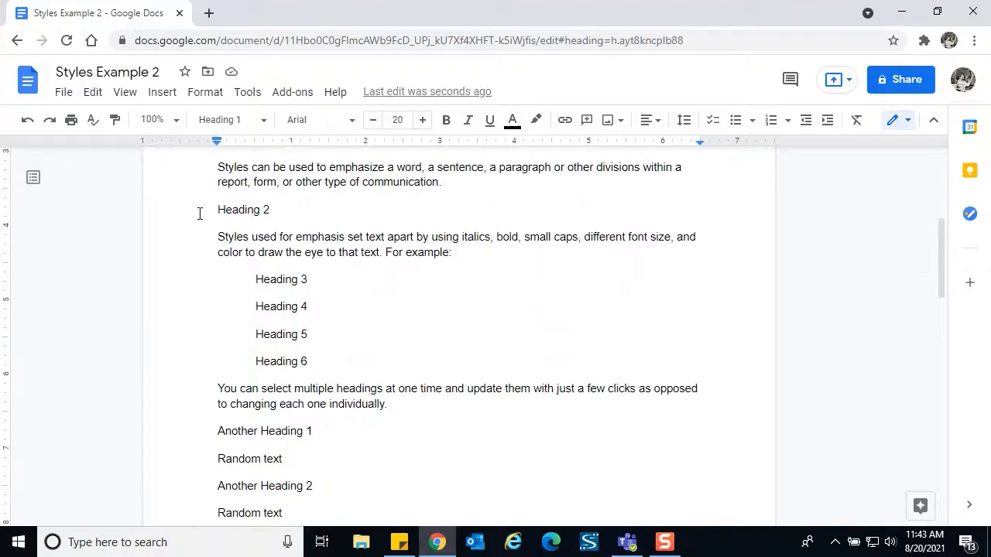
pyautogui.click(255, 210)
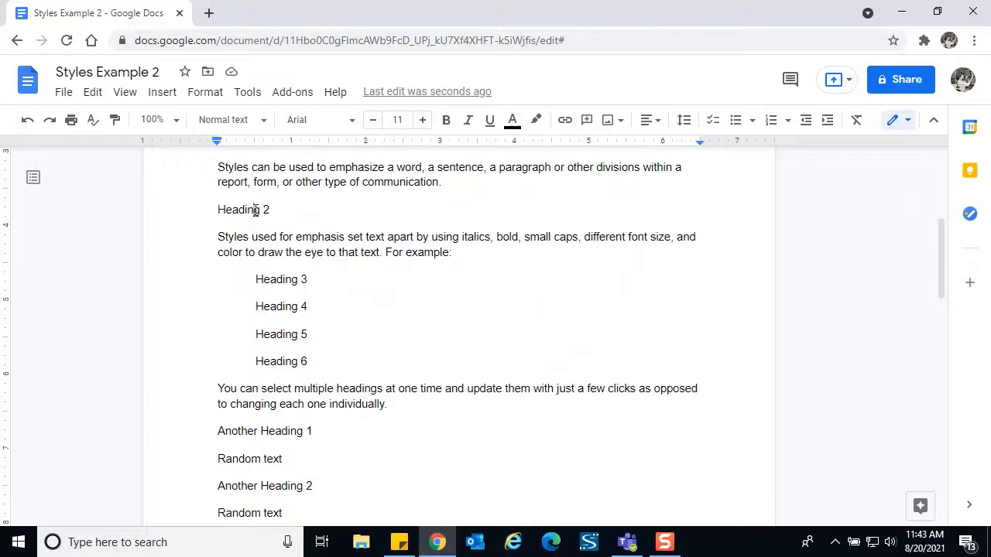
pyautogui.hotkey('ctrl', 'alt', '2')
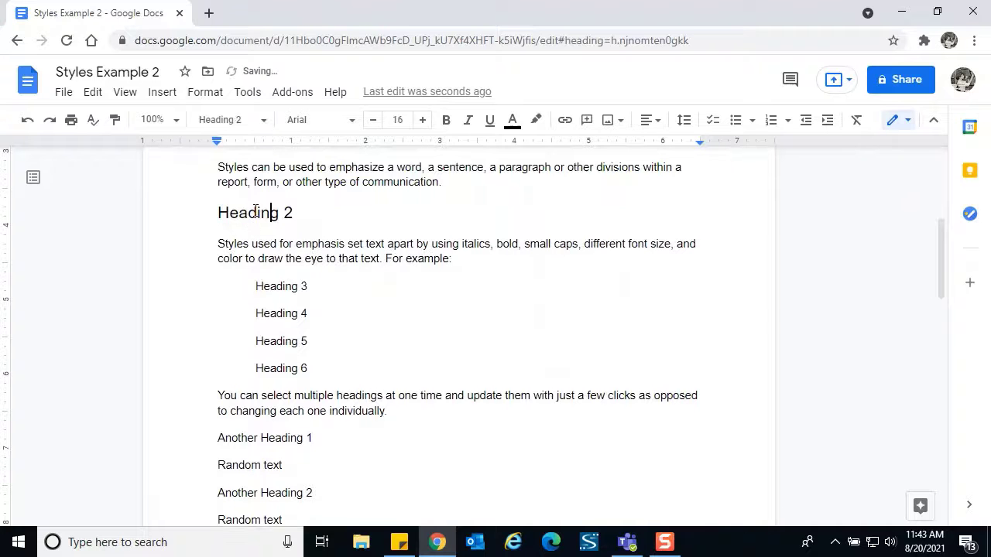
# Apply the Heading 3 and Heading 4 styles to the indented lines with the matching names
pyautogui.click(281, 285)
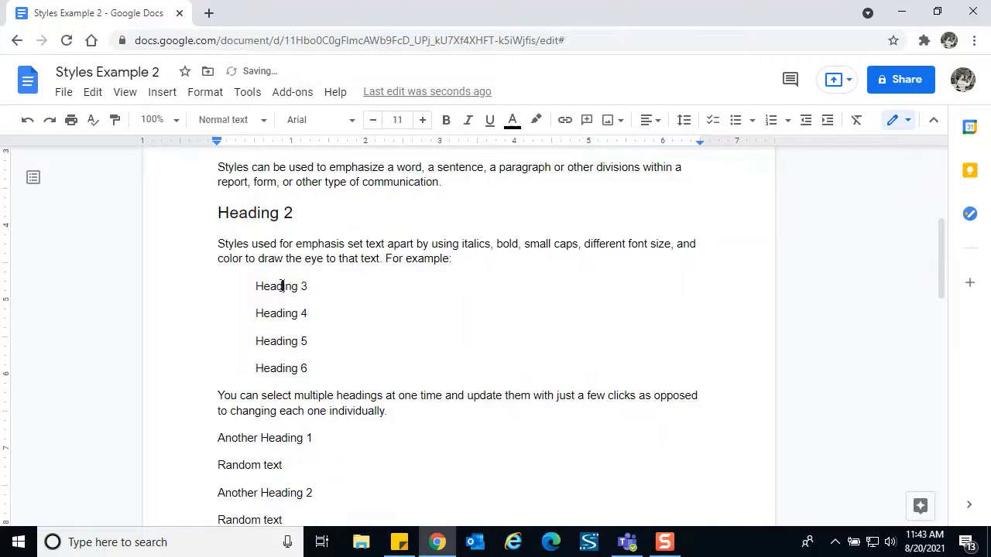
pyautogui.hotkey('ctrl', 'alt', '3')
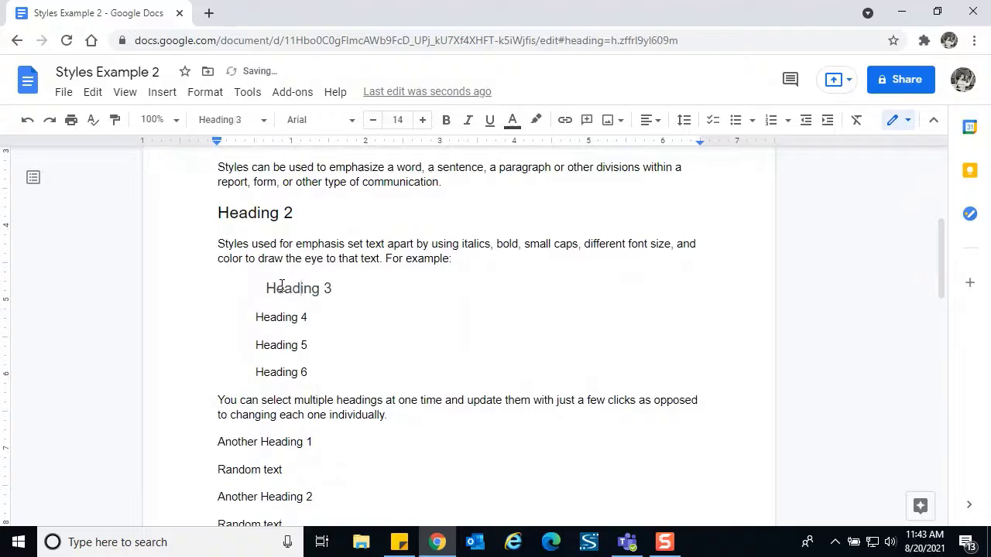
pyautogui.click(287, 319)
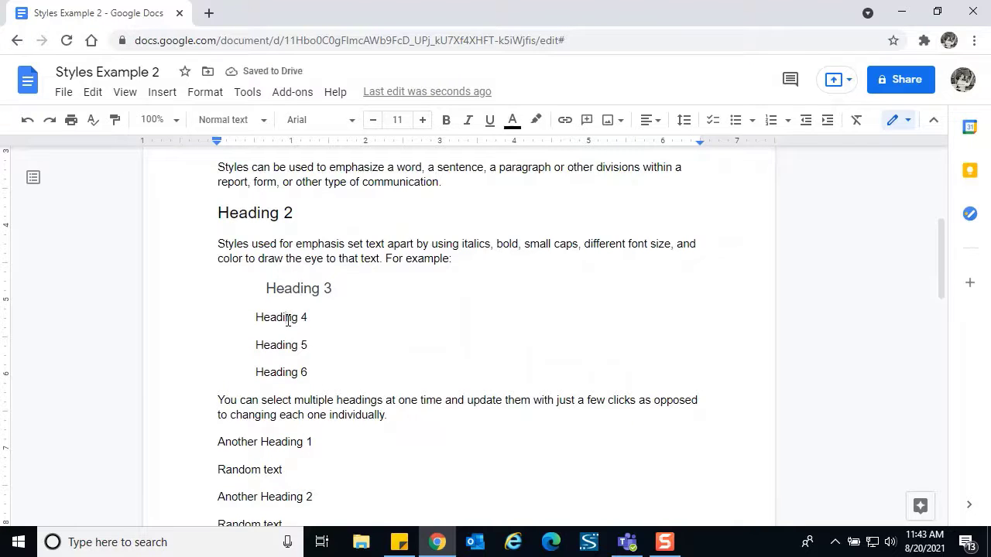
pyautogui.hotkey('ctrl', 'alt', '4')
# Apply the Heading 5 and Heading 6 styles to the indented lines with the matching names
pyautogui.click(287, 347)
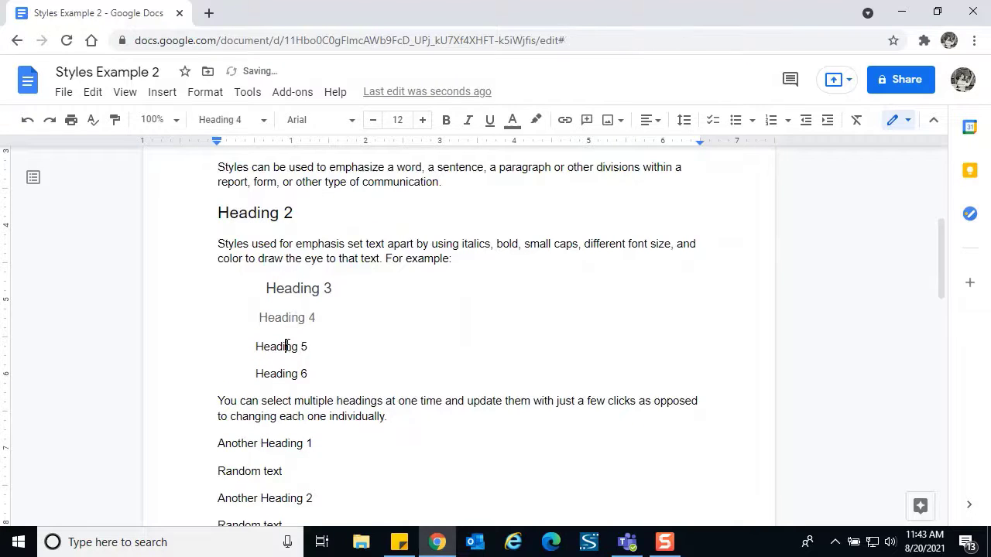
pyautogui.hotkey('ctrl', 'alt', '5')
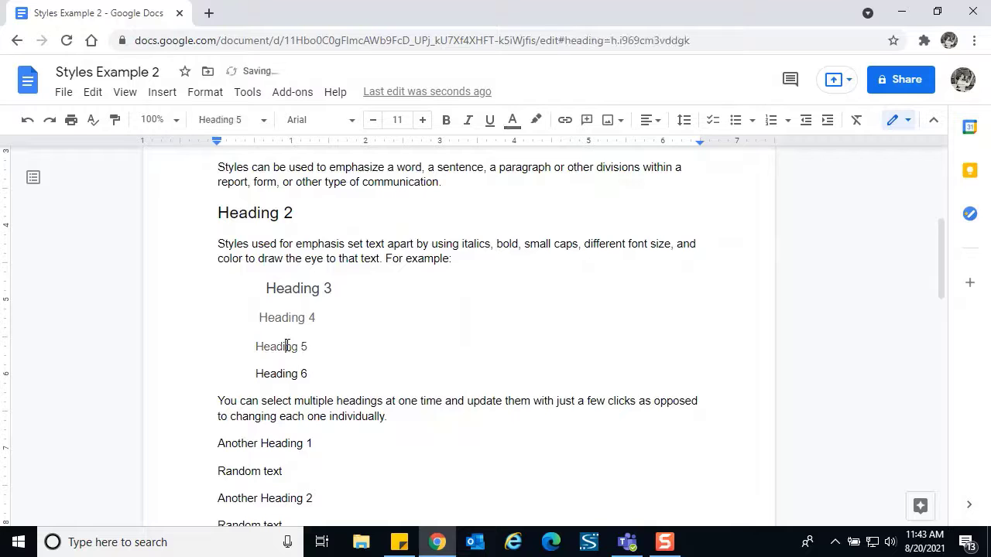
pyautogui.click(289, 372)
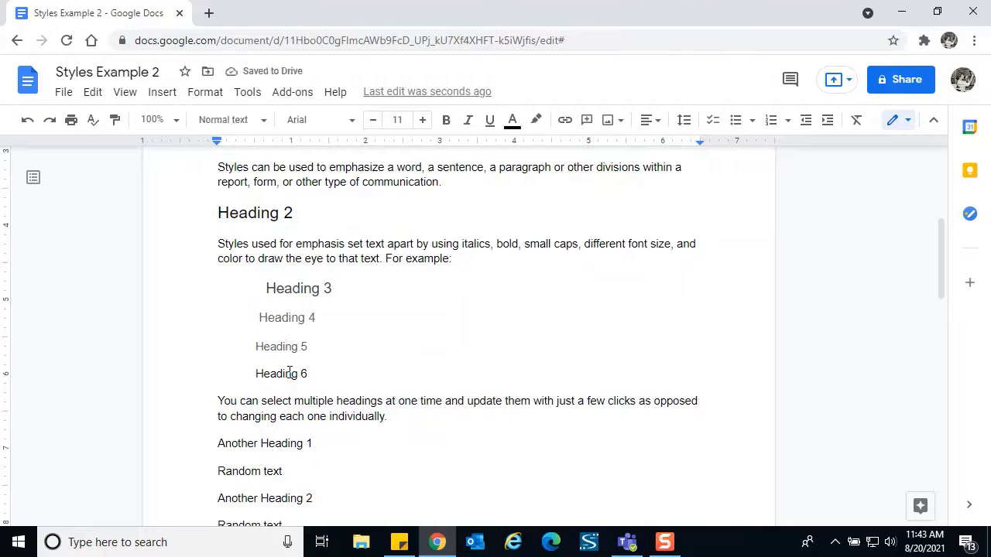
pyautogui.hotkey('ctrl', 'alt', '6')
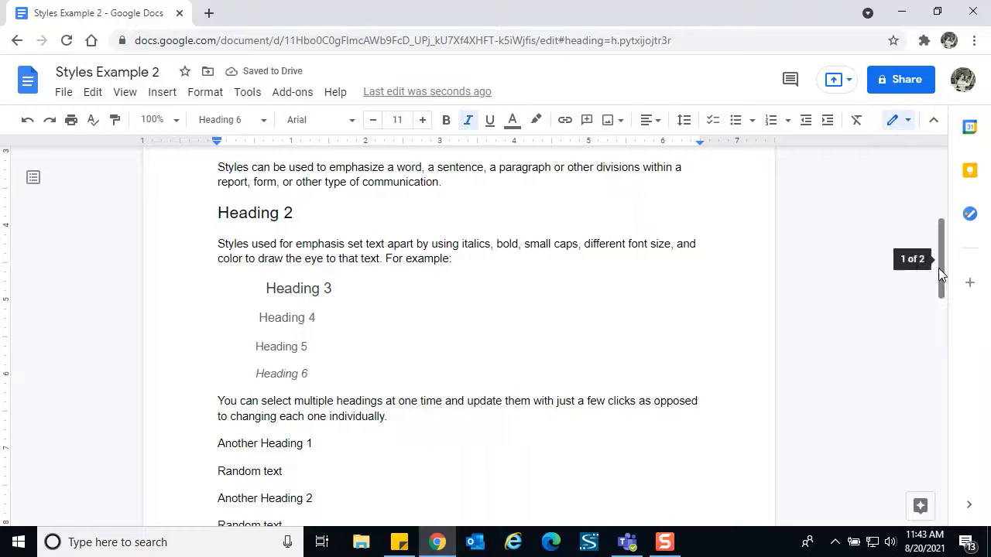
# Examine the paragraph style options for saving, using and resetting the default styles
pyautogui.scroll(1, 937, 264)
pyautogui.moveTo(937, 264); pyautogui.dragTo(936, 209)
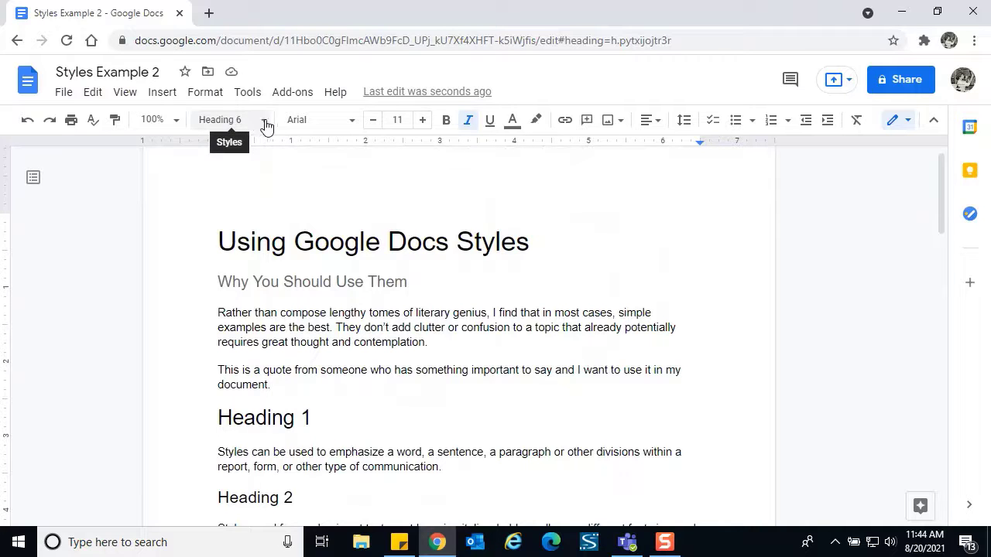
pyautogui.click(217, 95)
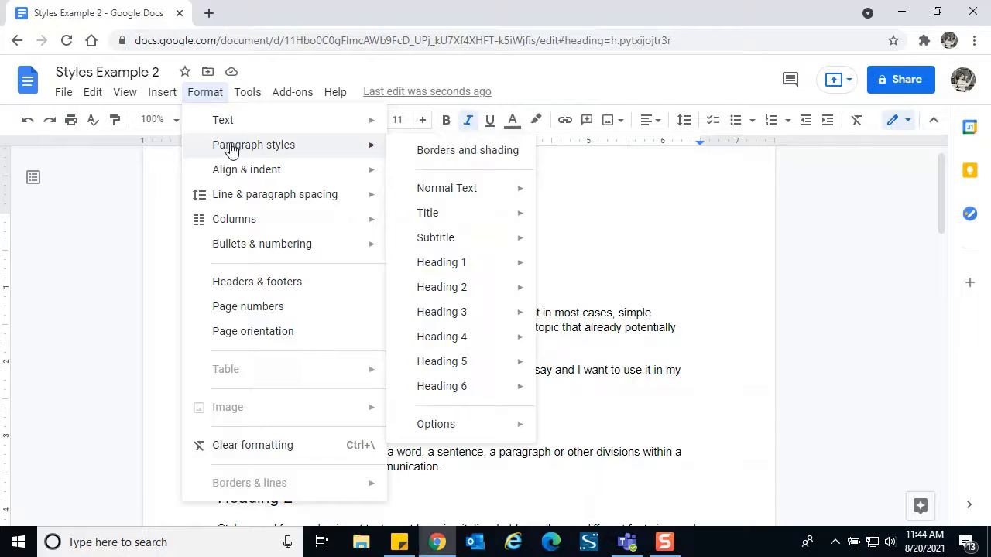
pyautogui.moveTo(497, 200)
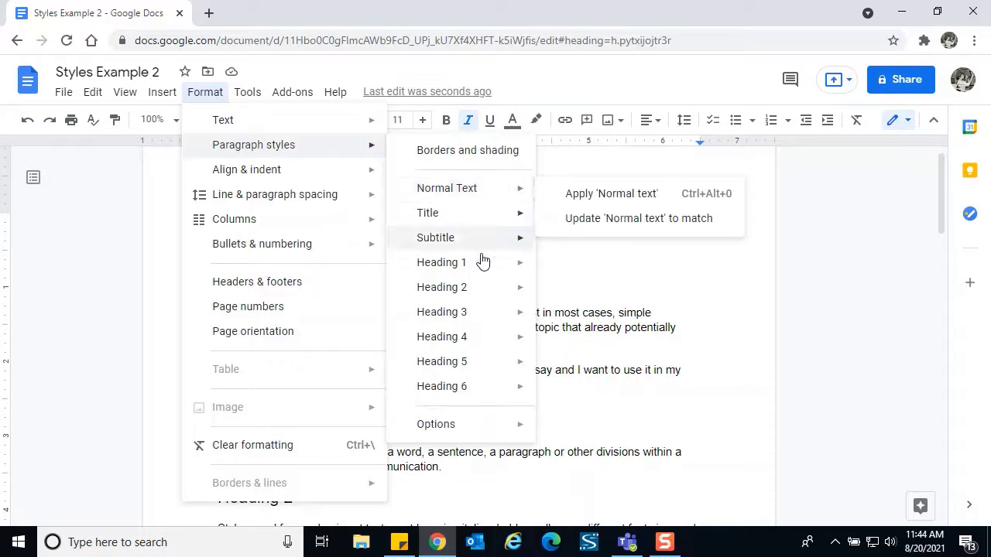
pyautogui.moveTo(474, 398)
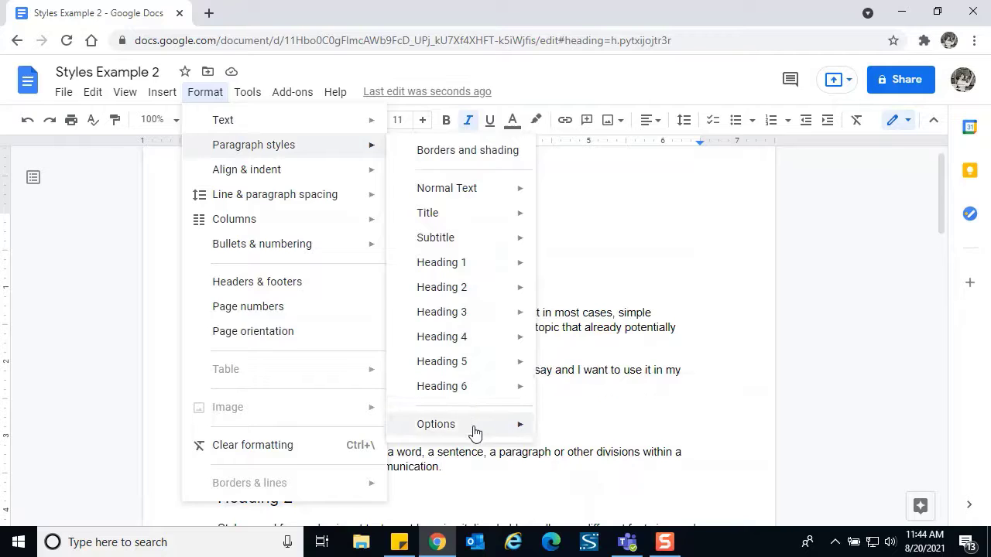
pyautogui.moveTo(516, 435)
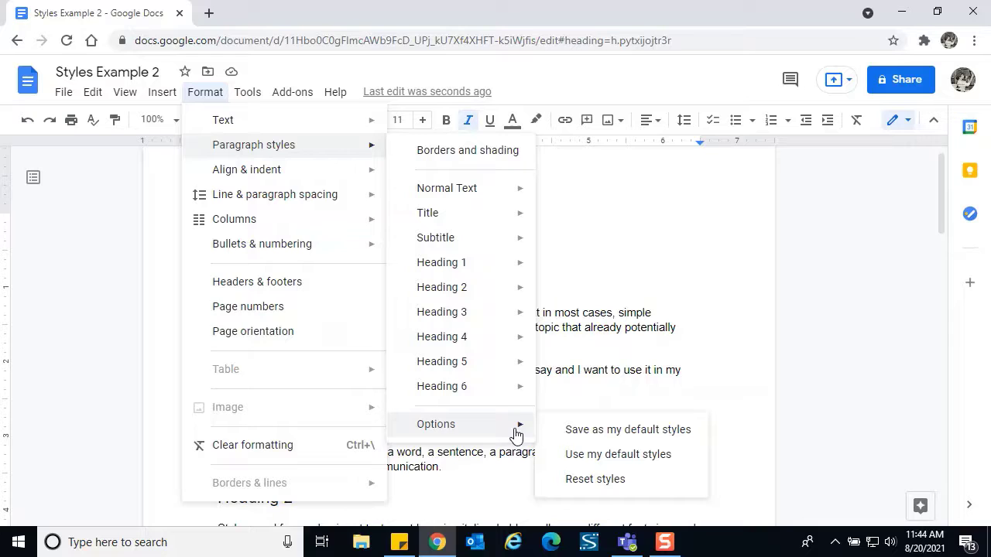
pyautogui.click(596, 479)
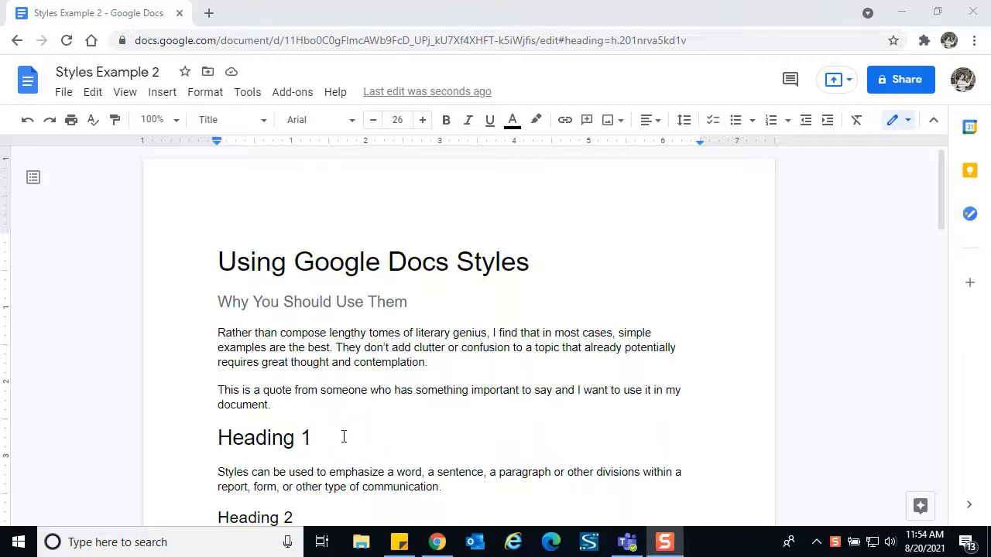
# Apply the Heading 1 style to the first "Another Heading 1" line below the multiple-headings paragraph
pyautogui.click(255, 440)
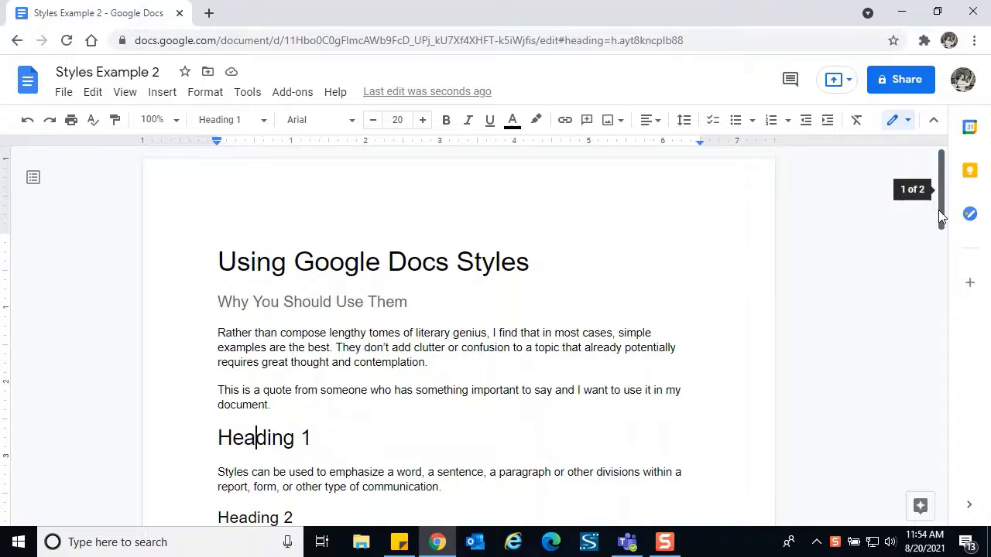
pyautogui.moveTo(940, 210); pyautogui.dragTo(924, 312)
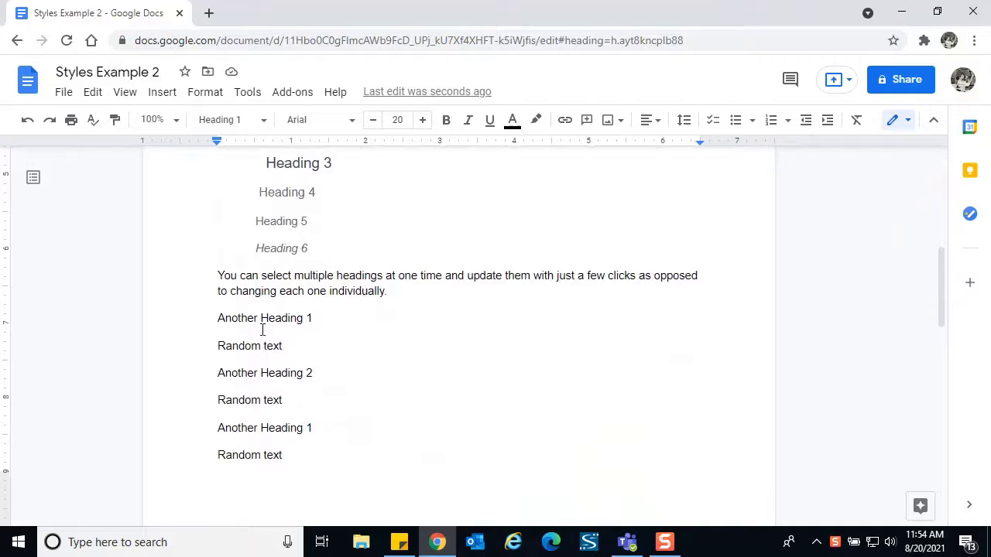
pyautogui.click(225, 318)
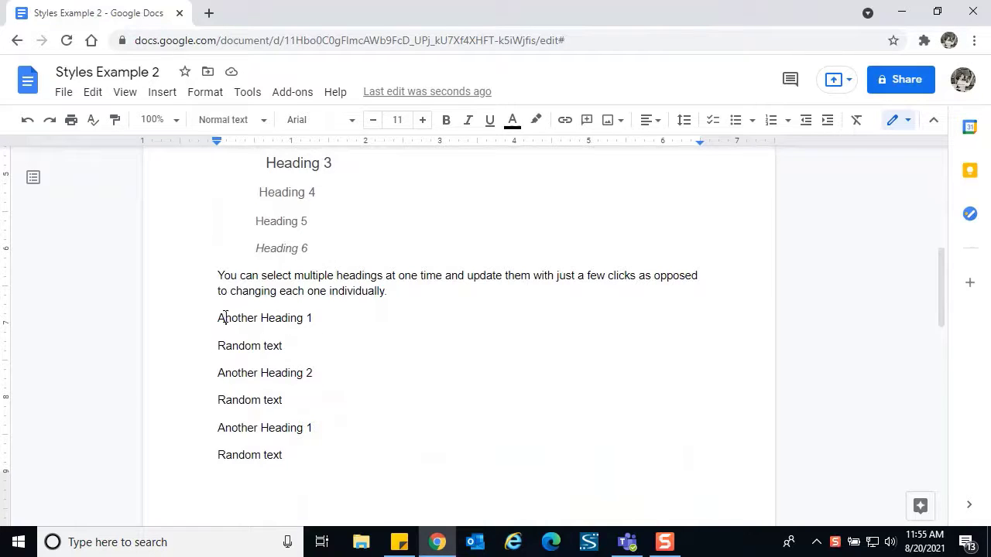
pyautogui.hotkey('ctrl', 'alt', '1')
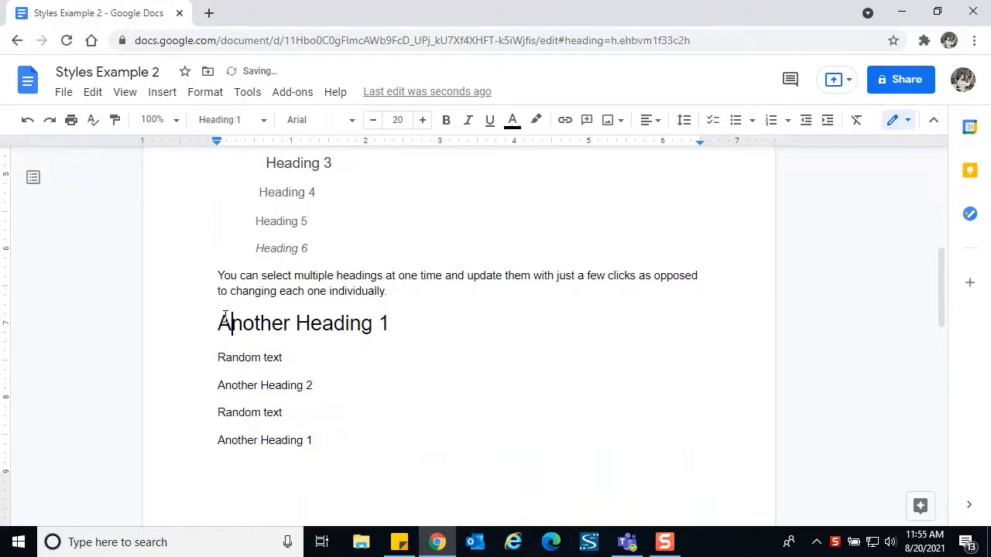
# Apply the Heading 1 style to the second "Another Heading 1" line, below the last "Random text" line on the page
pyautogui.click(241, 445)
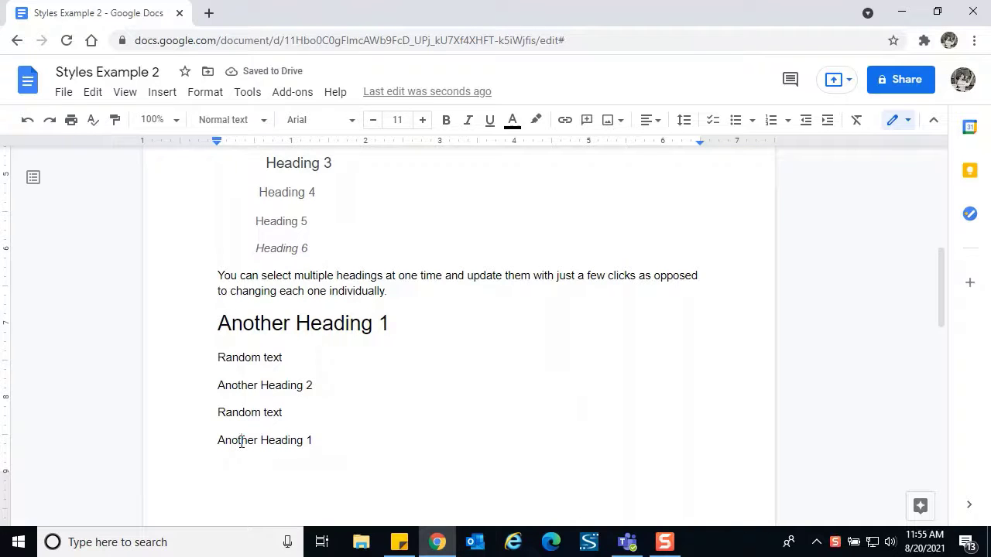
pyautogui.hotkey('ctrl', 'alt', '1')
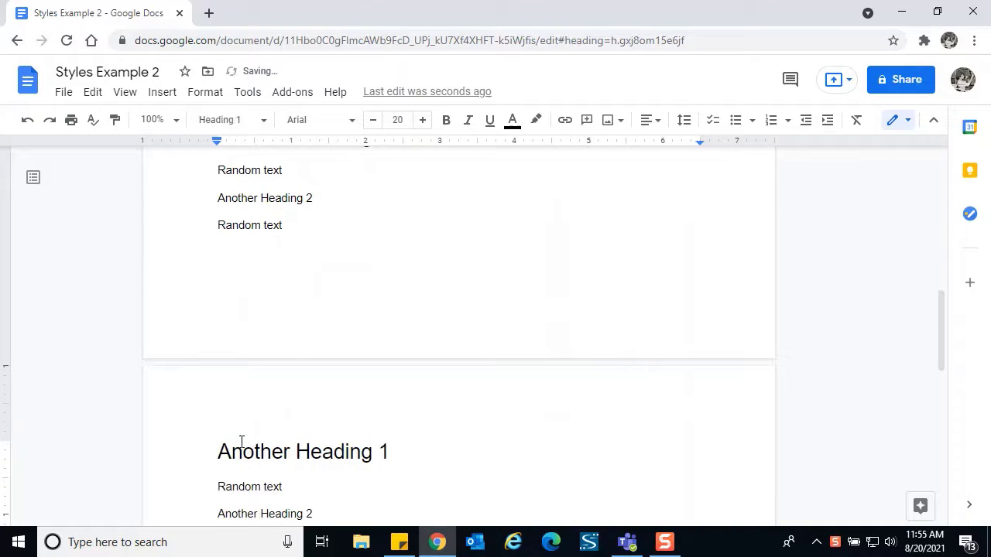
# Format the first "Heading 1" line near the document's start as Comic Sans MS, size 18, bold
pyautogui.hotkey('ctrl', 'Home')
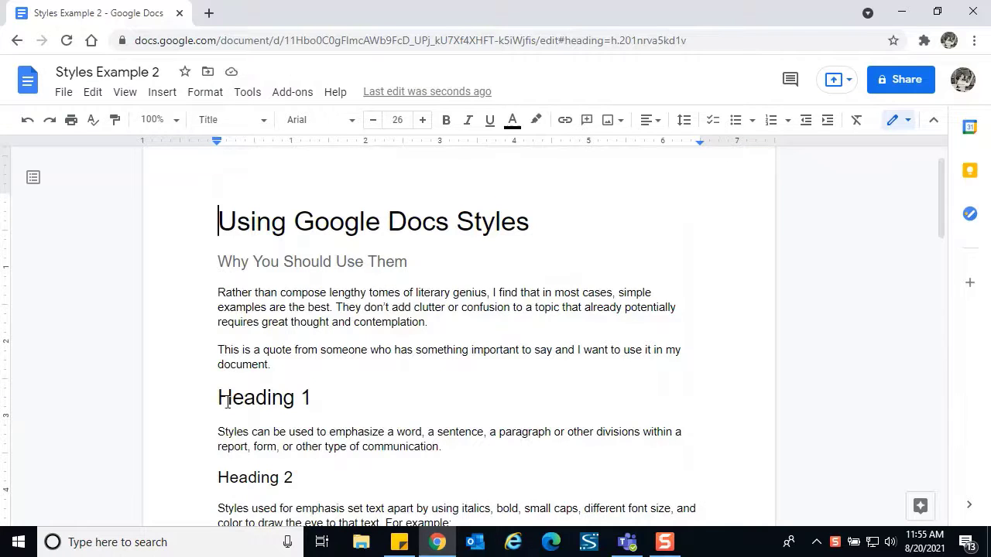
pyautogui.moveTo(219, 398); pyautogui.dragTo(307, 398)
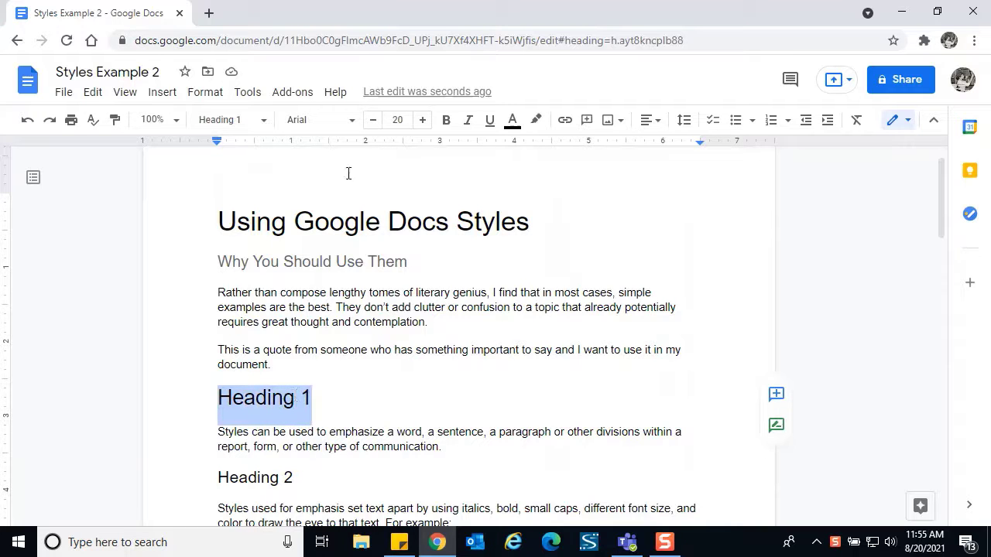
pyautogui.click(352, 122)
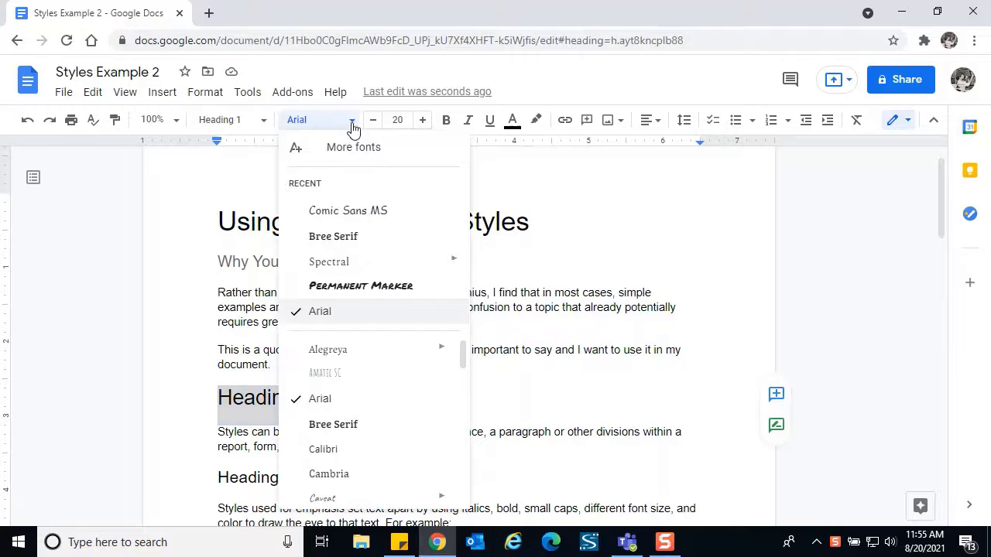
pyautogui.click(348, 213)
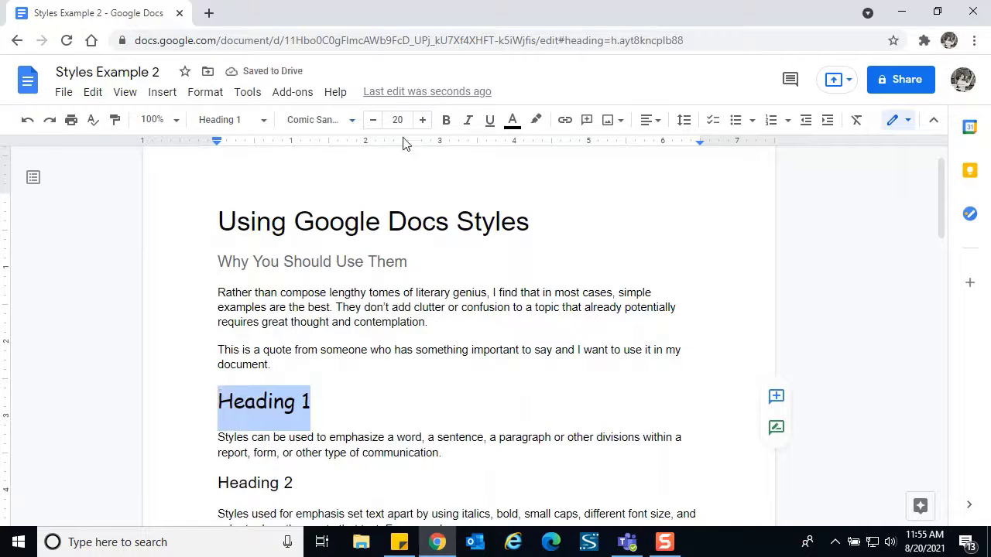
pyautogui.click(373, 123)
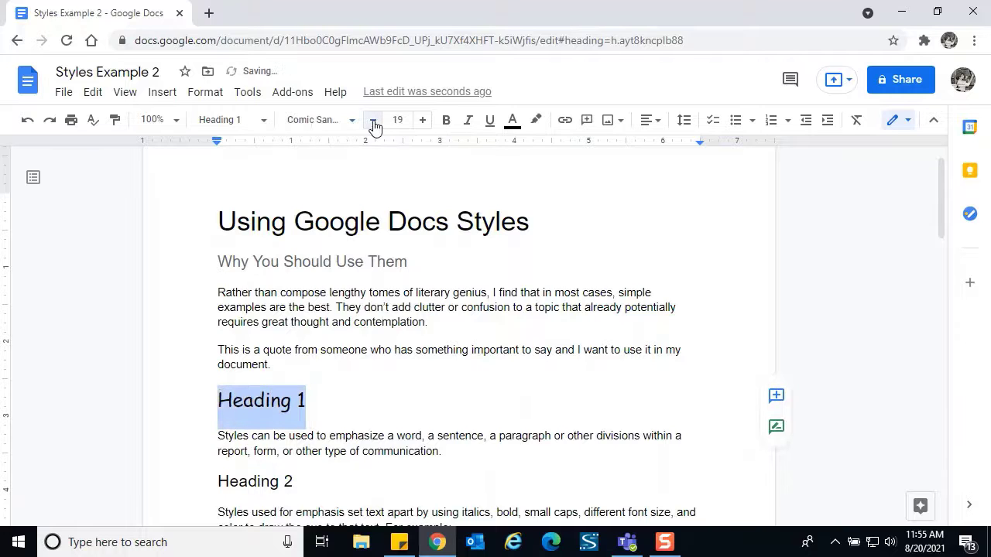
pyautogui.click(374, 126)
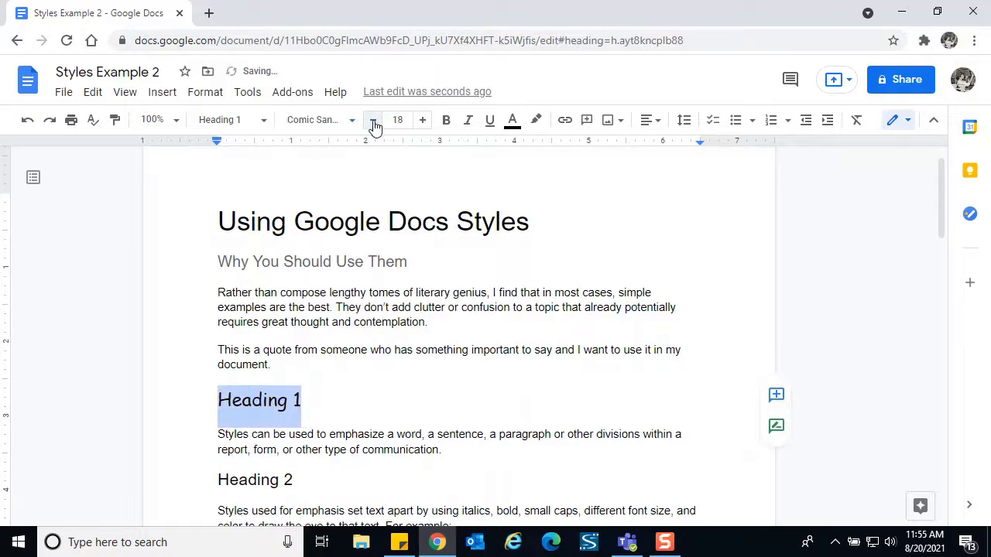
pyautogui.click(447, 129)
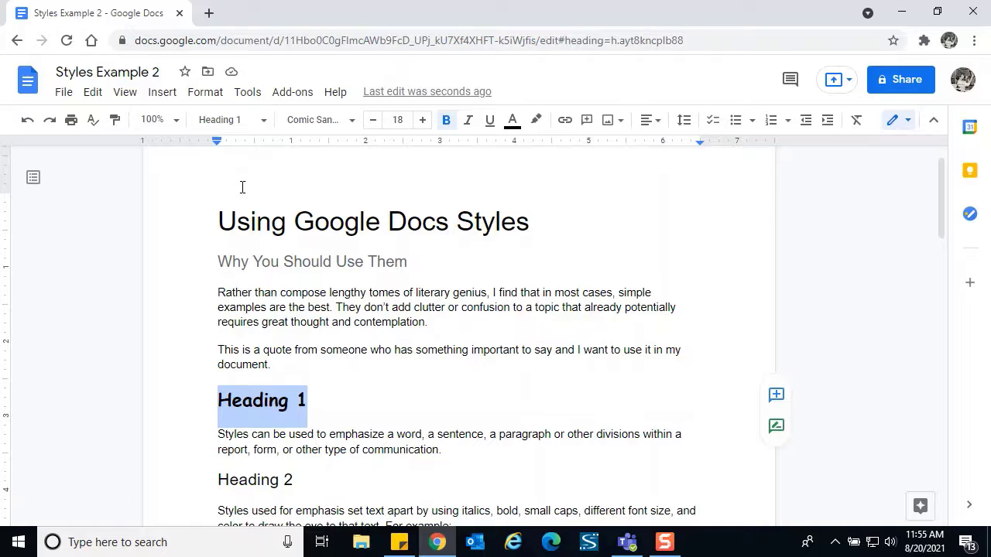
# Update the Heading 1 style to match the reformatted "Heading 1" line
pyautogui.rightClick(256, 403)
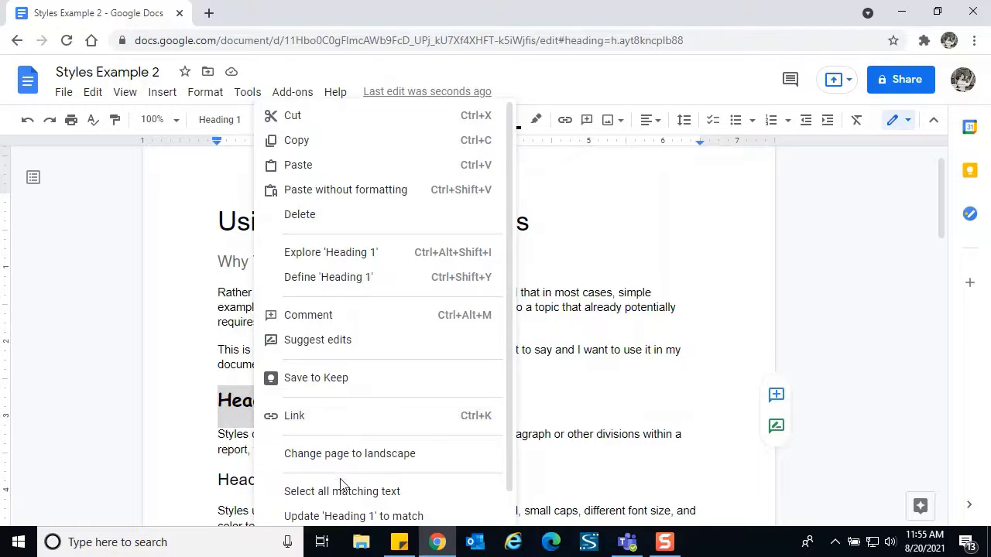
pyautogui.click(352, 518)
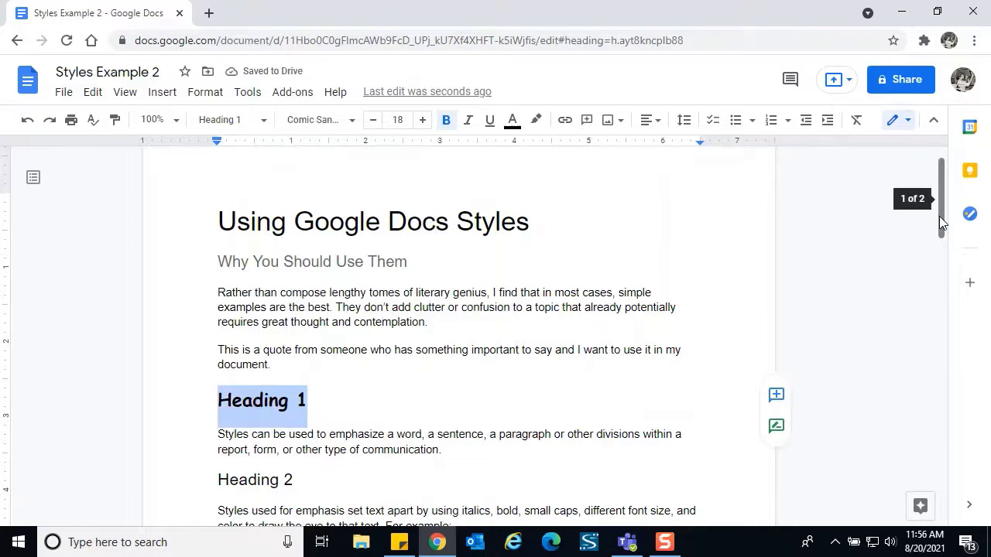
pyautogui.moveTo(940, 217); pyautogui.dragTo(903, 243)
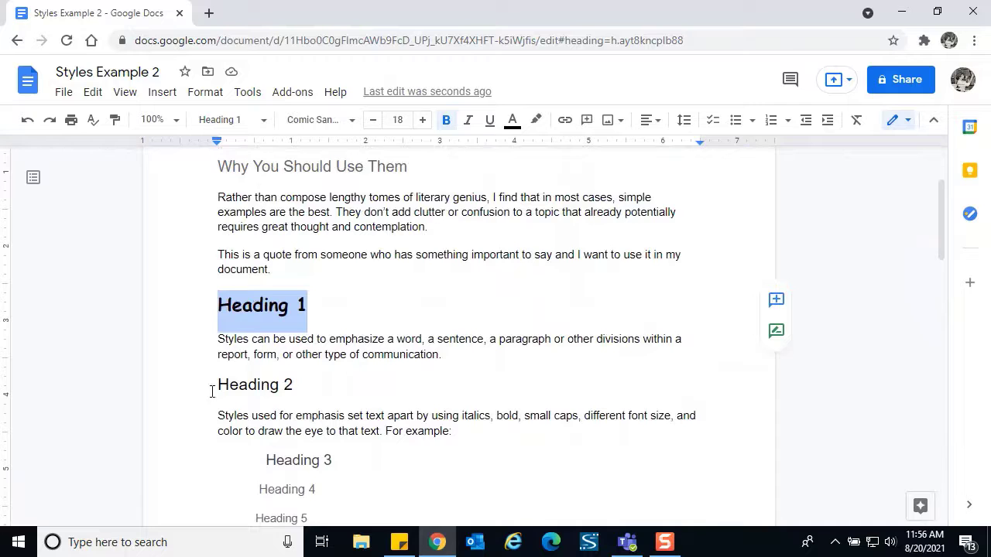
# Apply the Heading 2 style to both "Another Heading 2" lines, one on each page
pyautogui.click(305, 386)
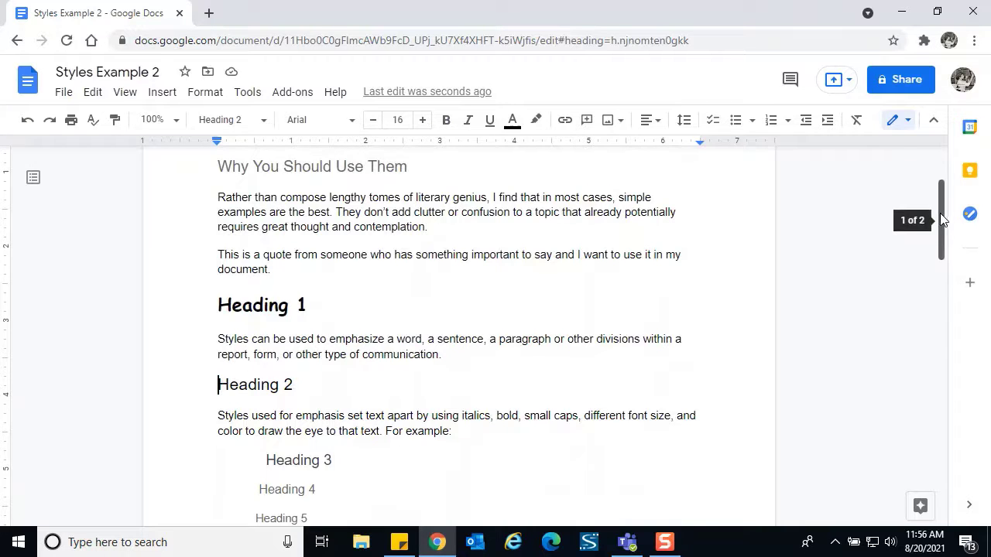
pyautogui.moveTo(940, 213); pyautogui.dragTo(933, 302)
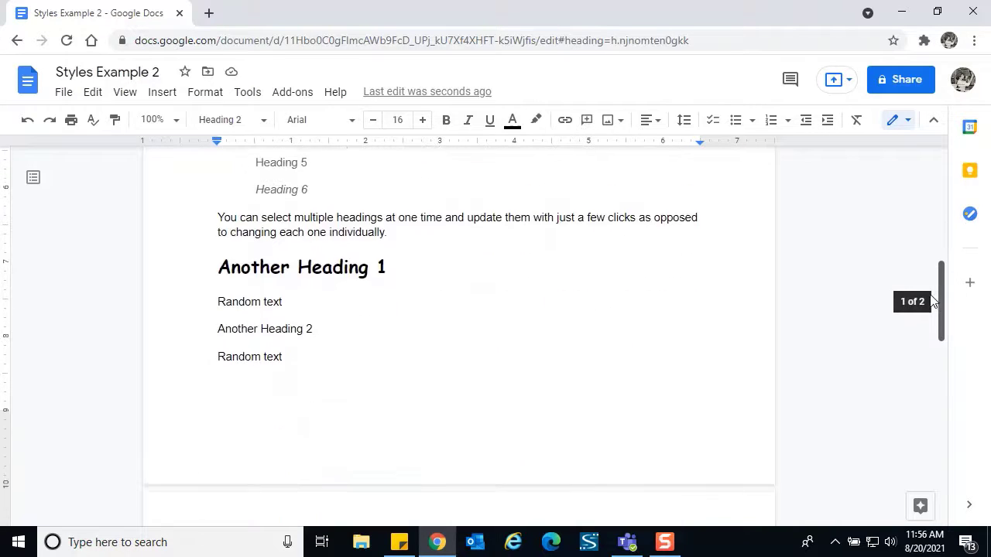
pyautogui.click(226, 328)
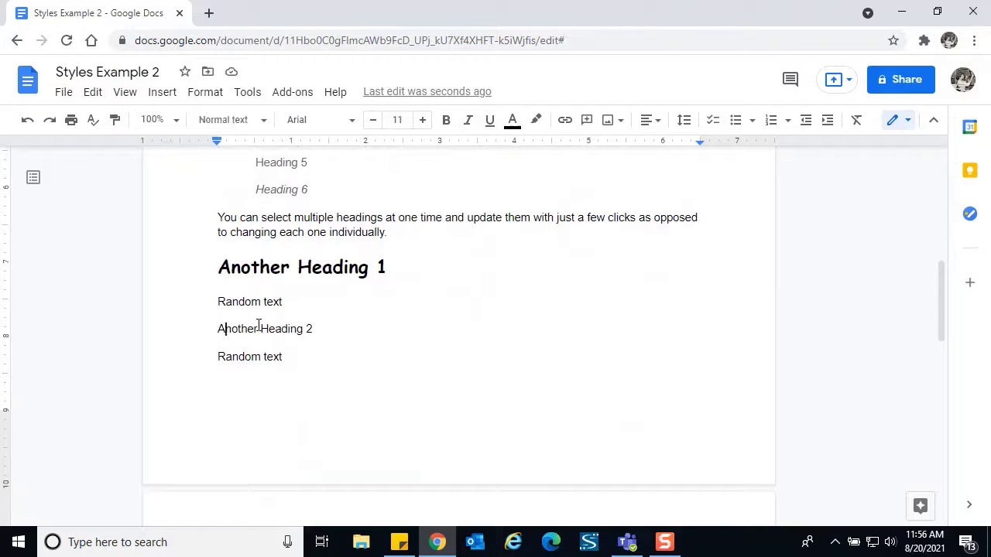
pyautogui.hotkey('ctrl', 'alt', '2')
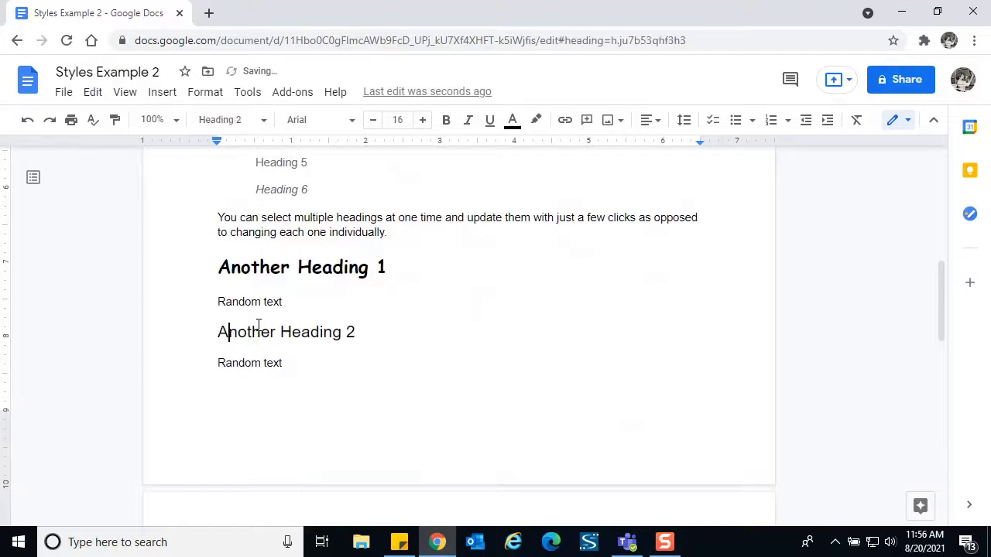
pyautogui.moveTo(939, 326); pyautogui.dragTo(928, 380)
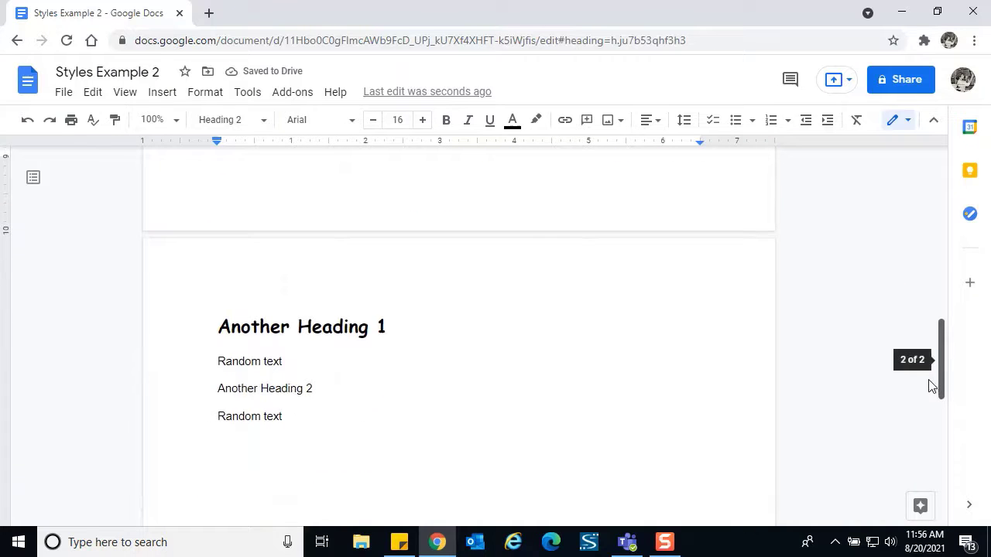
pyautogui.click(235, 389)
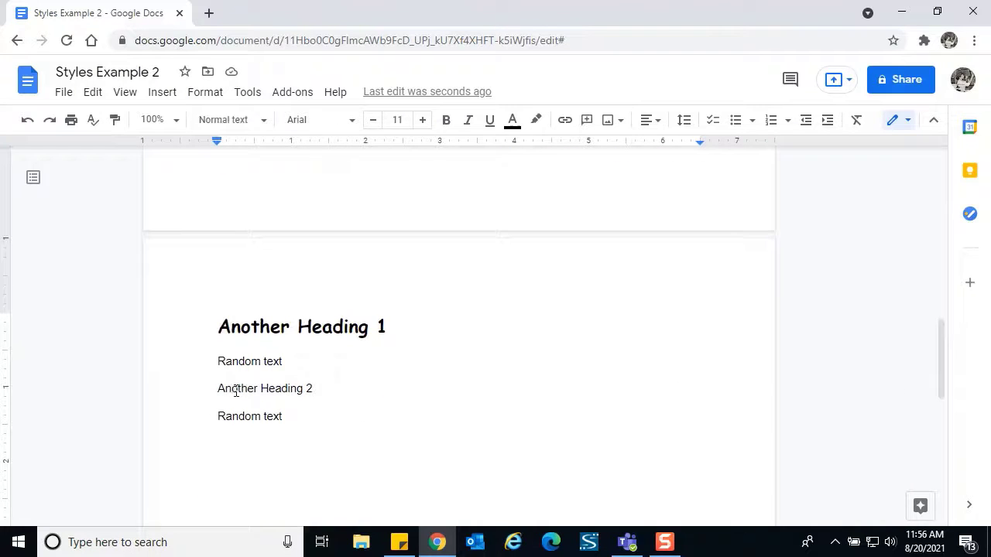
pyautogui.hotkey('ctrl', 'alt', '2')
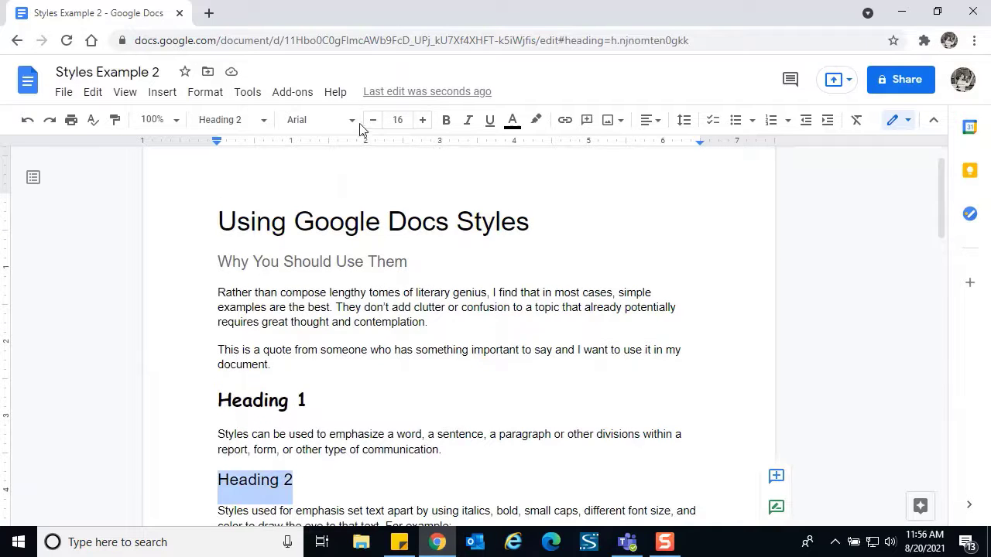
# Format the first "Heading 2" line as Comic Sans MS, size 15, bold, italic and red
pyautogui.click(348, 123)
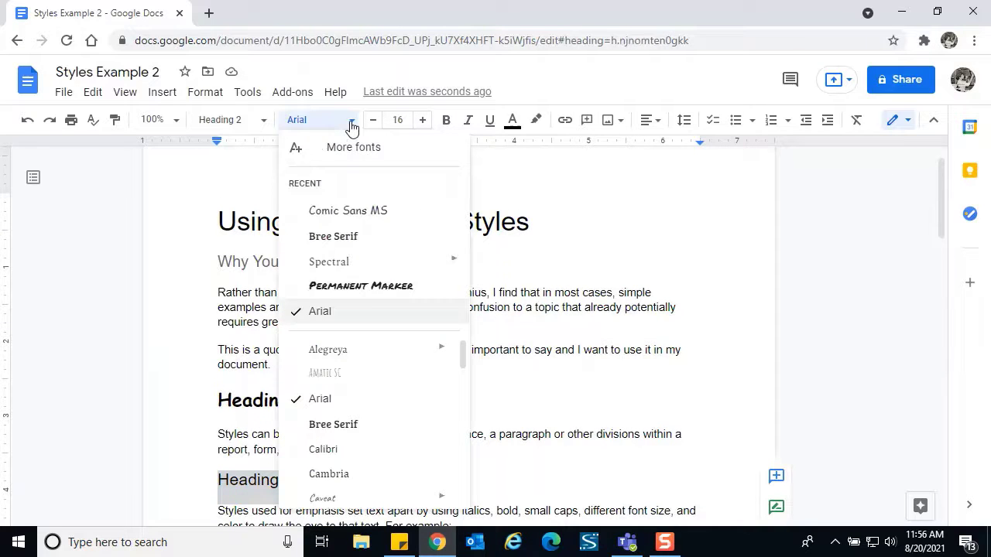
pyautogui.click(331, 210)
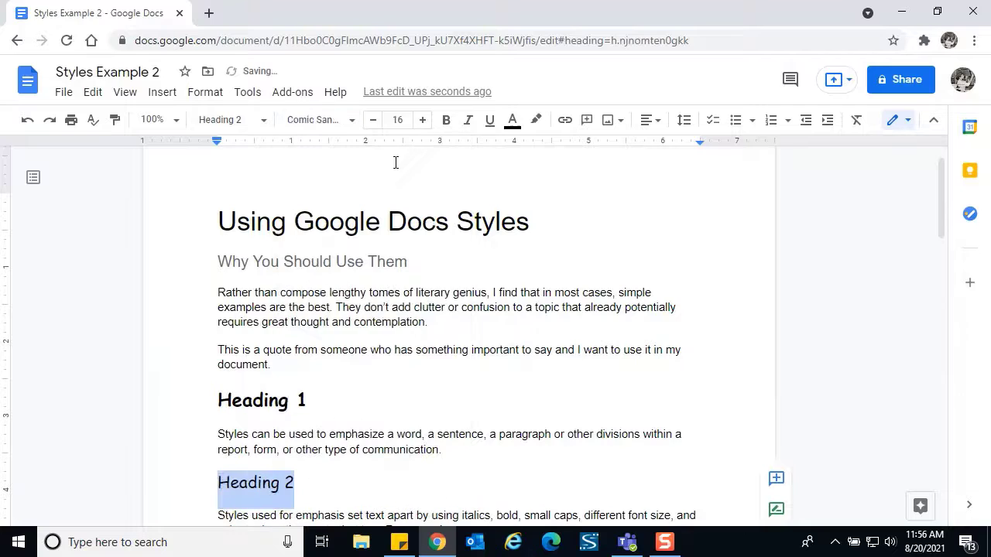
pyautogui.click(422, 120)
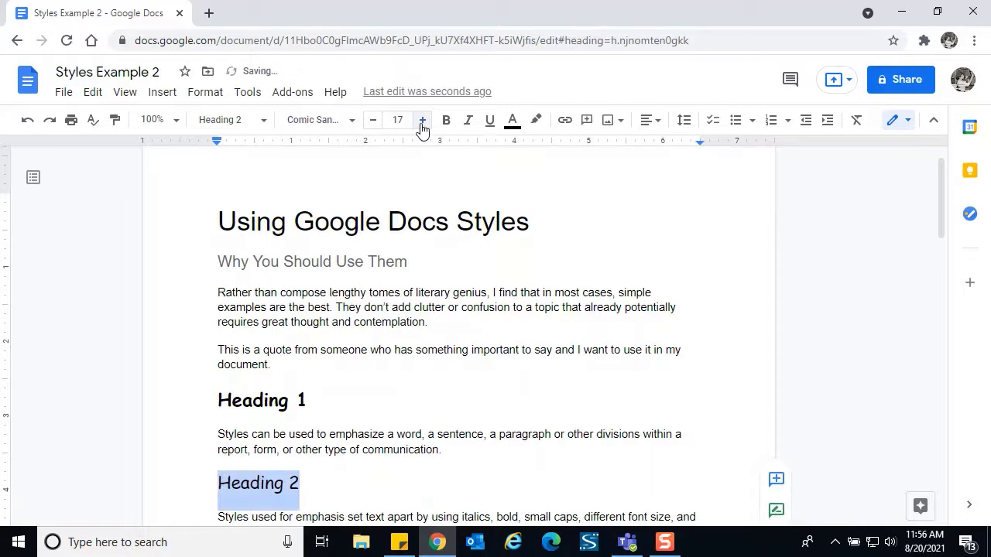
pyautogui.click(372, 121)
pyautogui.click(372, 121)
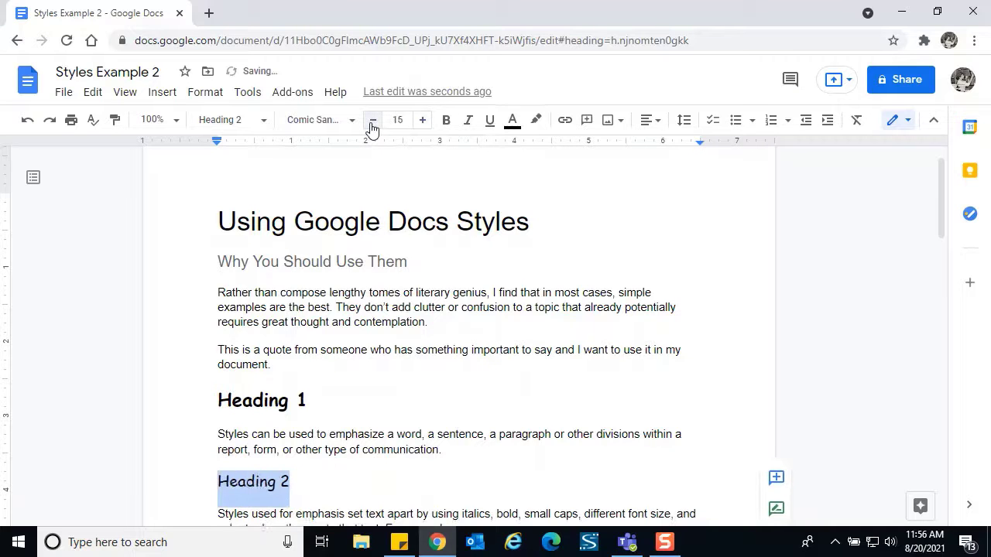
pyautogui.click(446, 121)
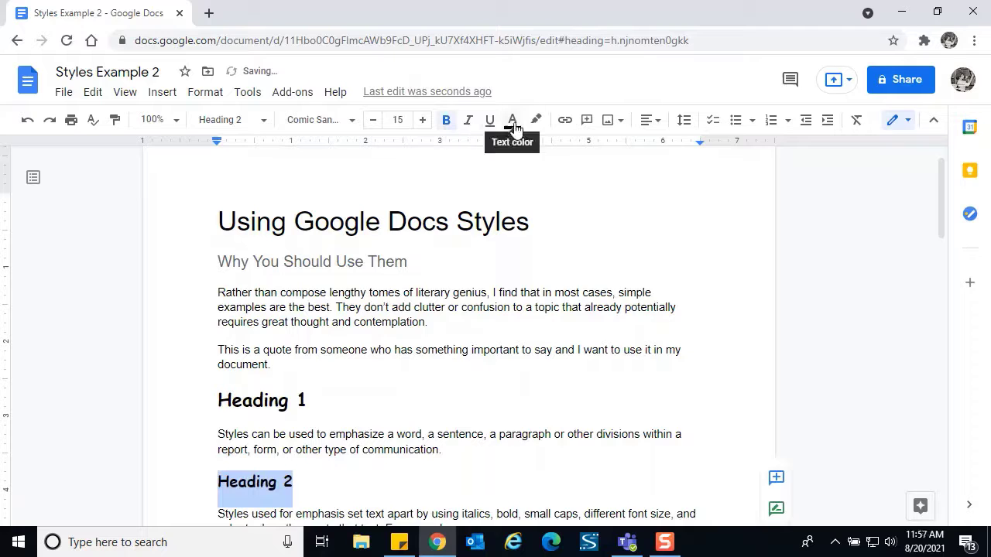
pyautogui.click(514, 124)
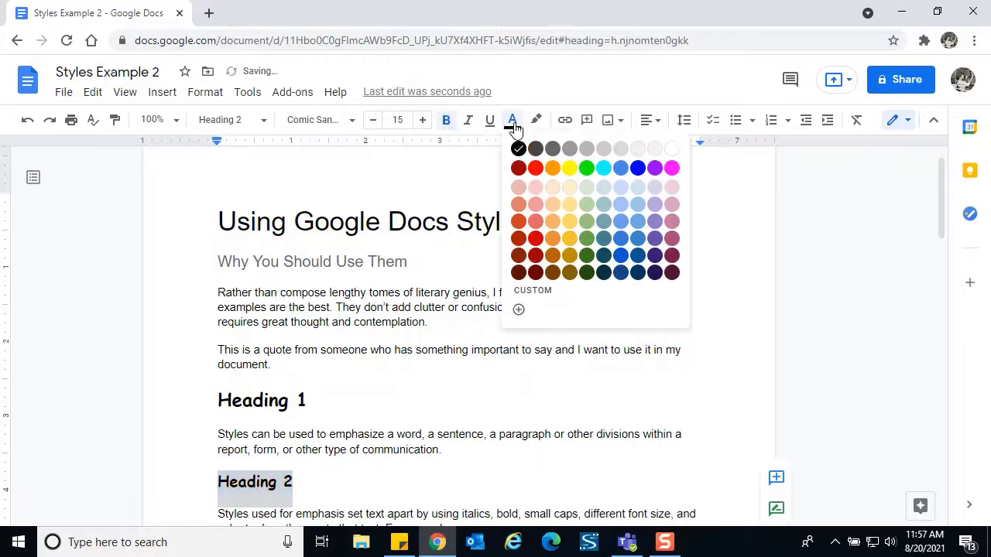
pyautogui.click(534, 169)
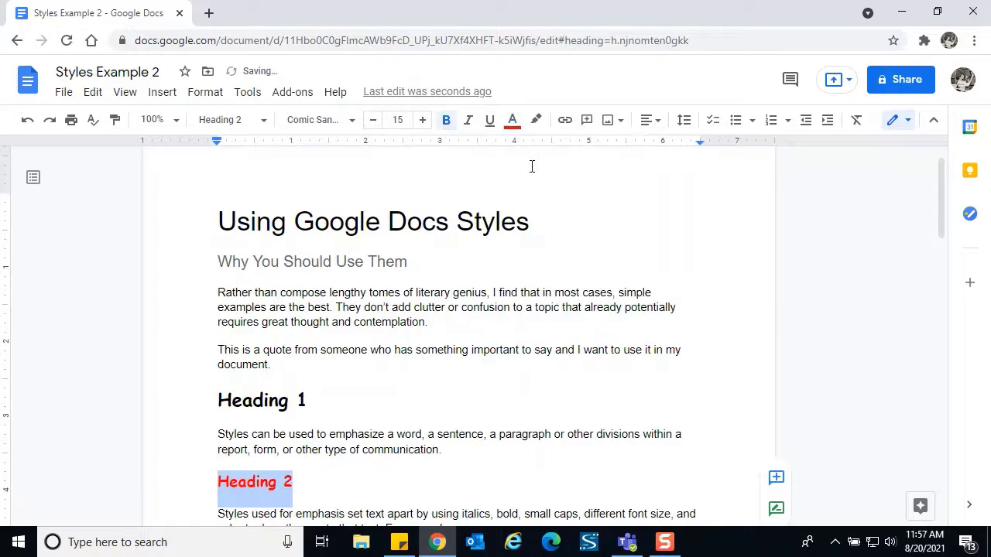
pyautogui.click(469, 123)
# Update the Heading 2 style to match the reformatted "Heading 2" line, and check the other Heading 2 lines
pyautogui.click(263, 123)
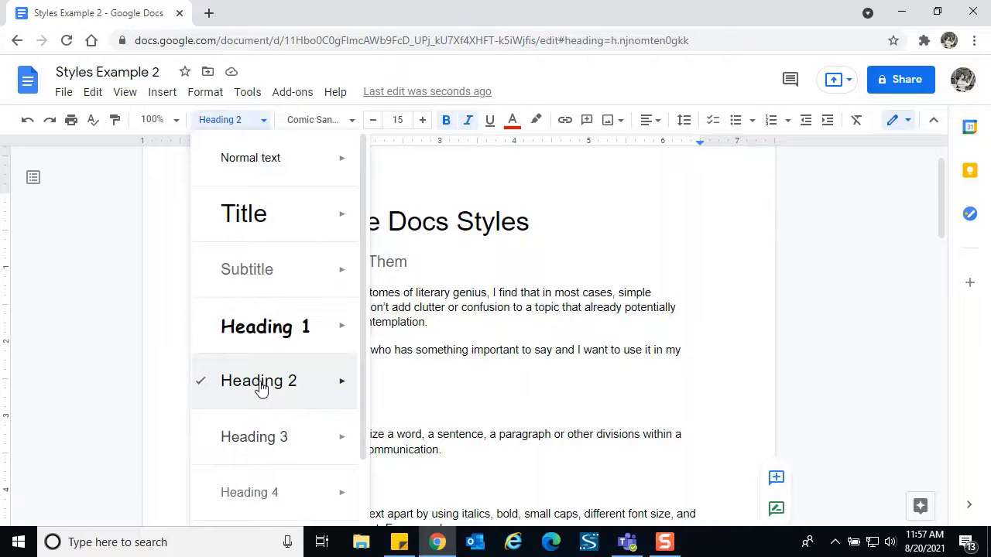
pyautogui.moveTo(336, 389)
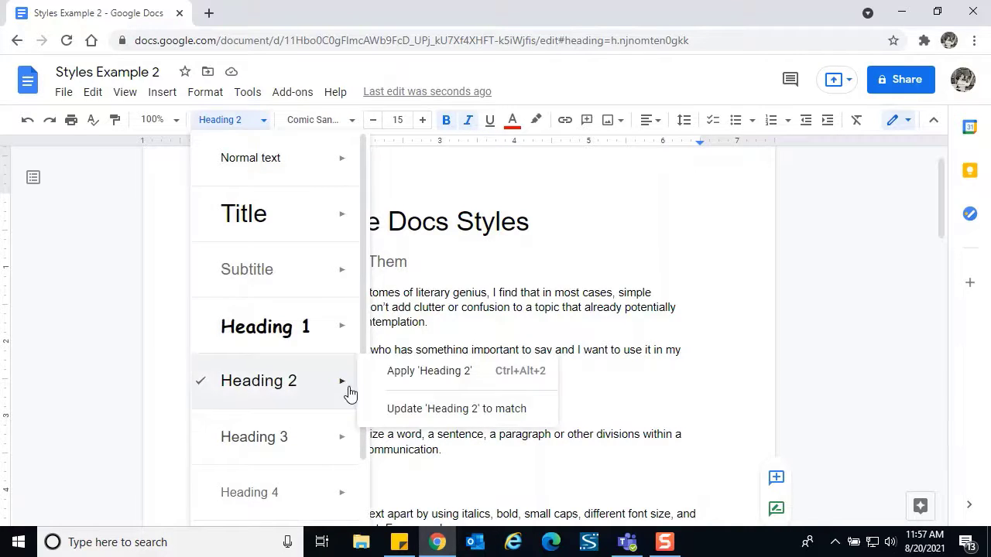
pyautogui.click(461, 410)
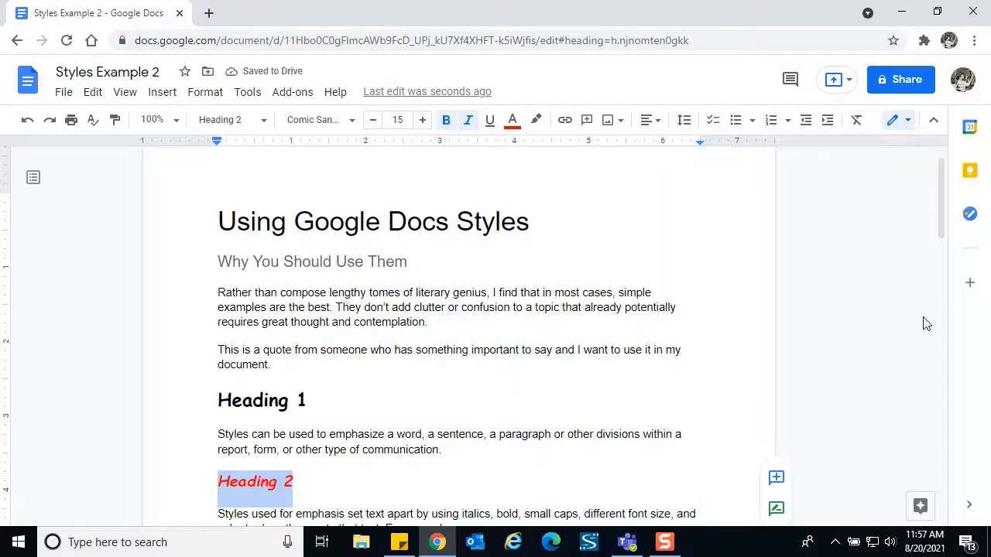
pyautogui.moveTo(940, 214); pyautogui.dragTo(907, 365)
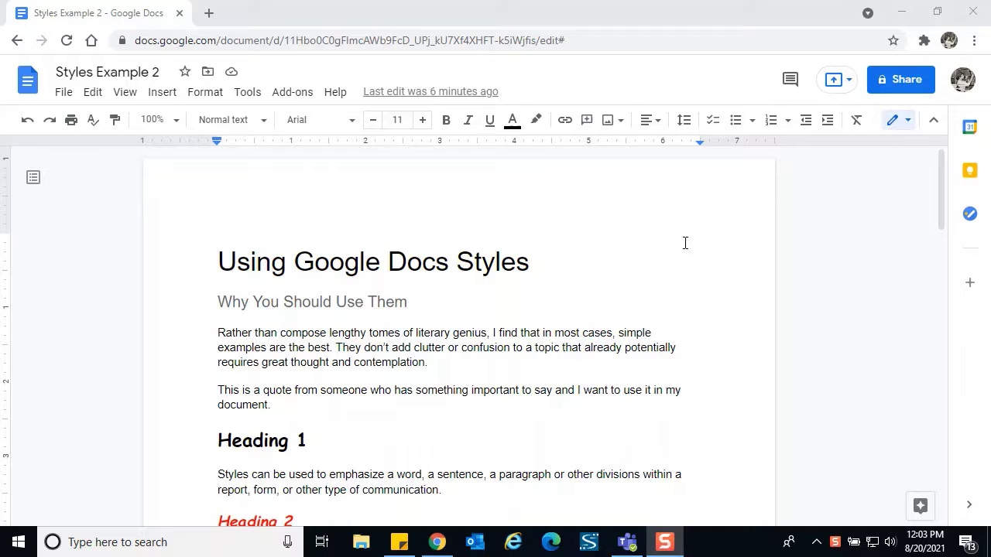
# Set the font of the word "Rather" at the start of the first body paragraph to Times New Roman
pyautogui.click(233, 333)
pyautogui.doubleClick(233, 333)
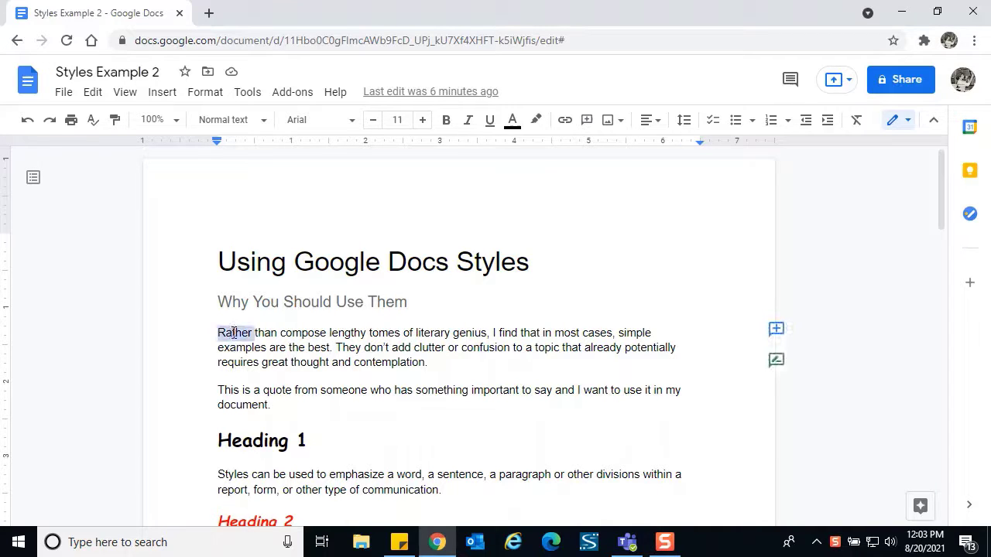
pyautogui.click(352, 124)
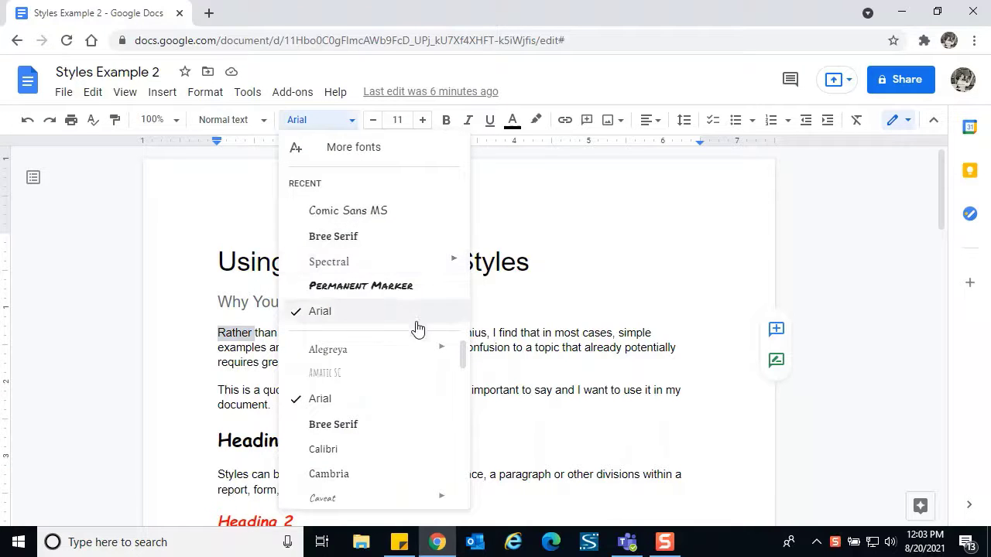
pyautogui.moveTo(463, 356); pyautogui.dragTo(459, 370)
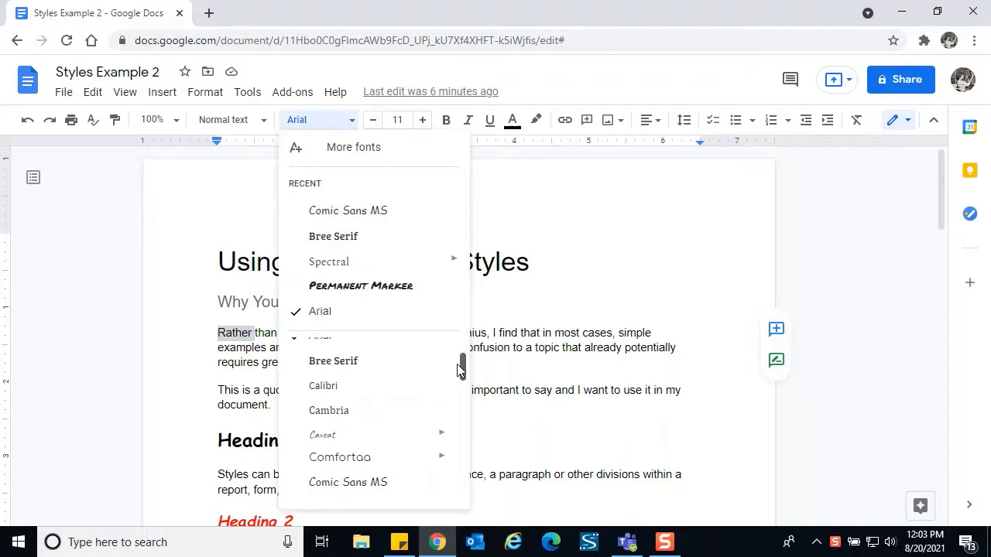
pyautogui.moveTo(460, 370); pyautogui.dragTo(444, 477)
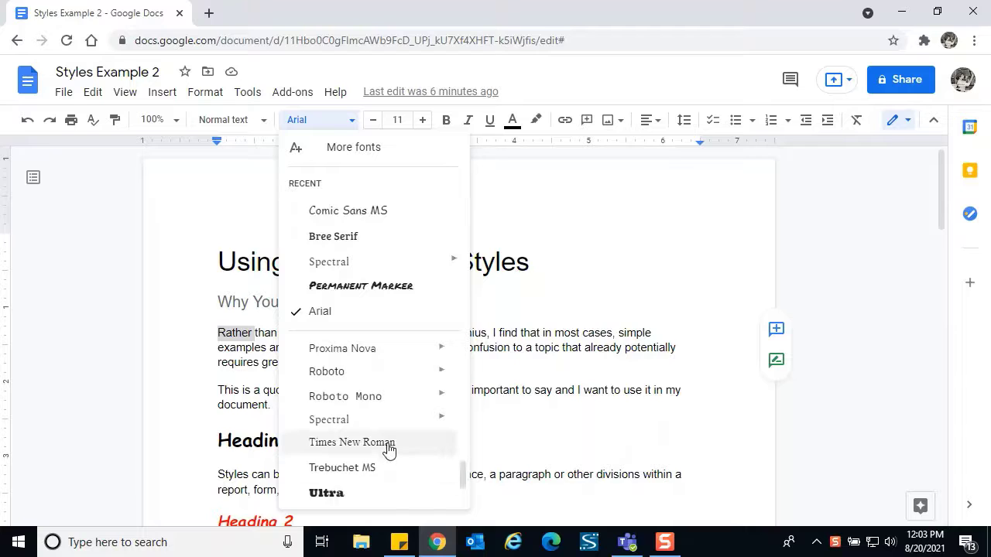
pyautogui.click(382, 446)
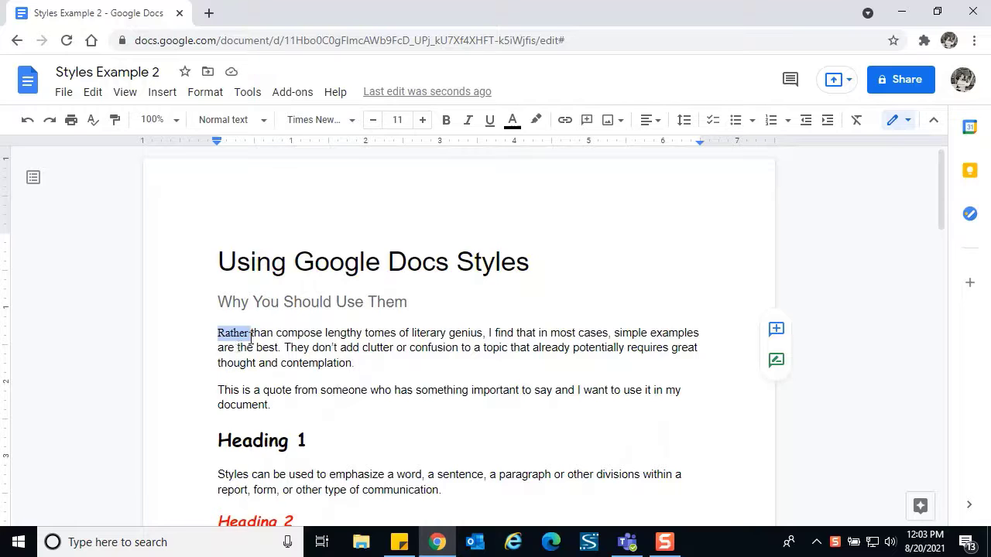
# Set the word "Rather" in the first body paragraph to size 12 and update the Normal text style to match it
pyautogui.click(422, 124)
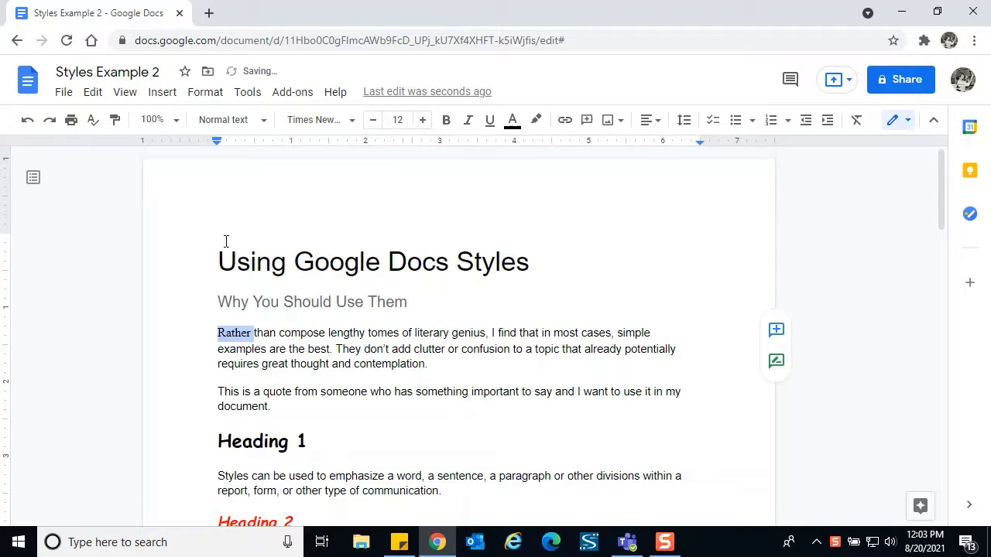
pyautogui.click(257, 124)
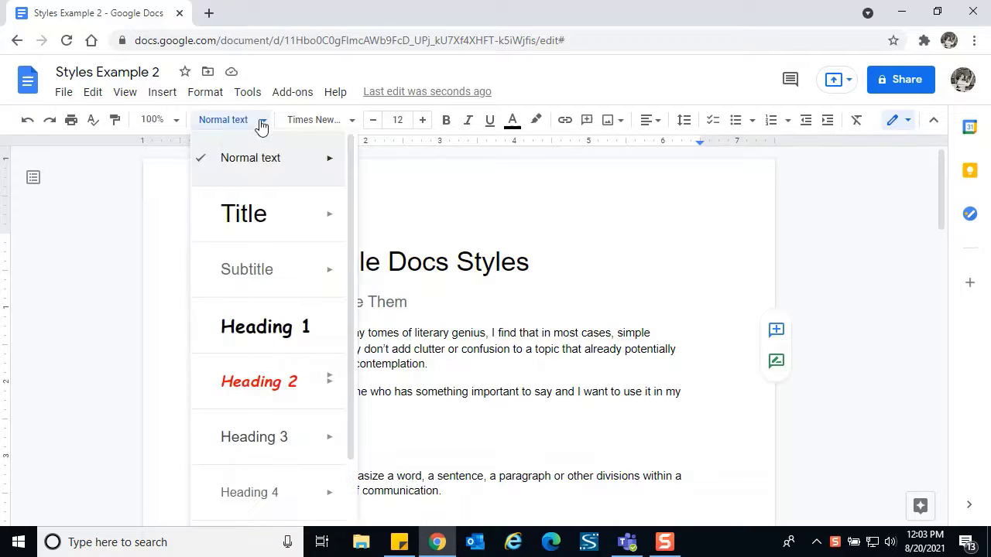
pyautogui.moveTo(290, 170)
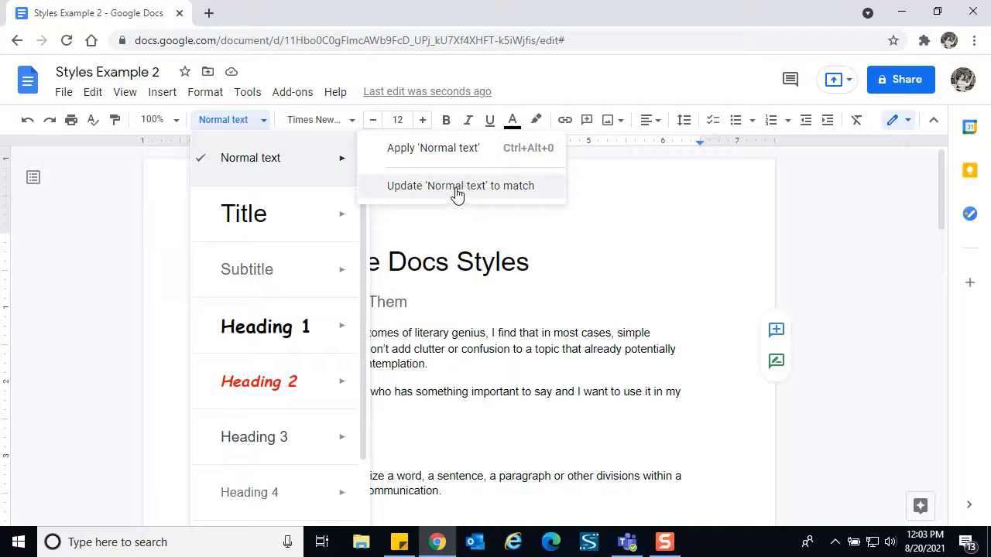
pyautogui.click(457, 186)
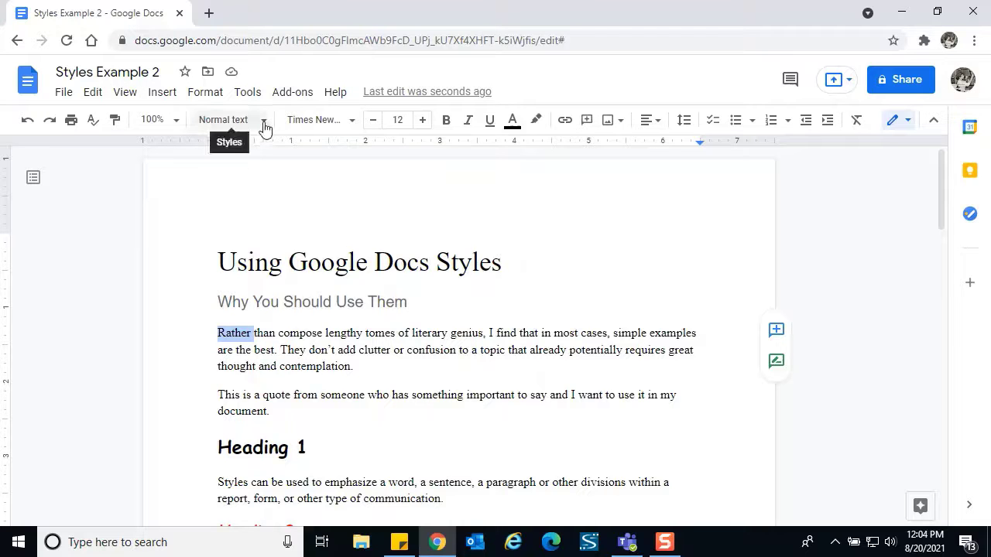
# Examine the paragraph style options for saving, using and resetting default styles without applying any, and return to the first body paragraph
pyautogui.click(205, 92)
pyautogui.moveTo(376, 154)
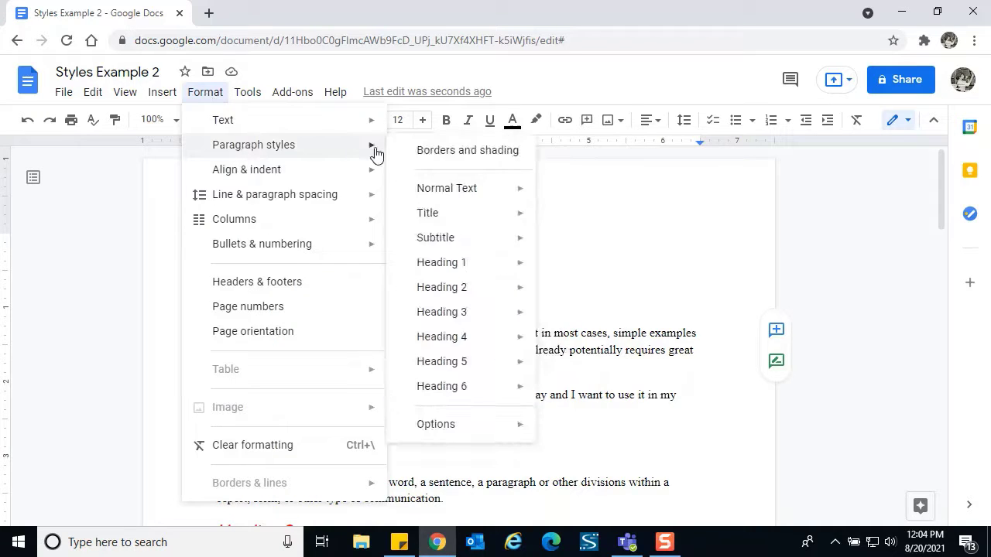
pyautogui.moveTo(469, 432)
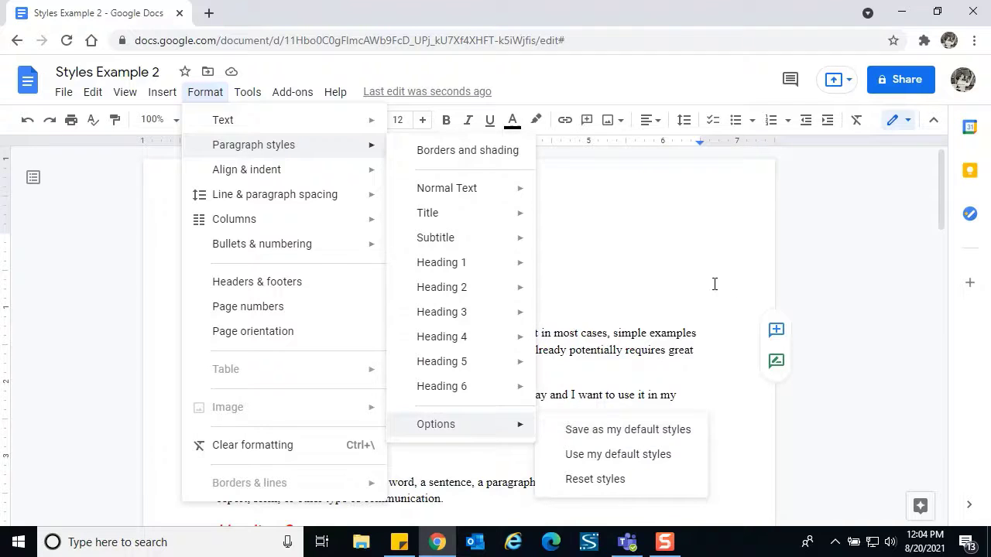
pyautogui.click(652, 331)
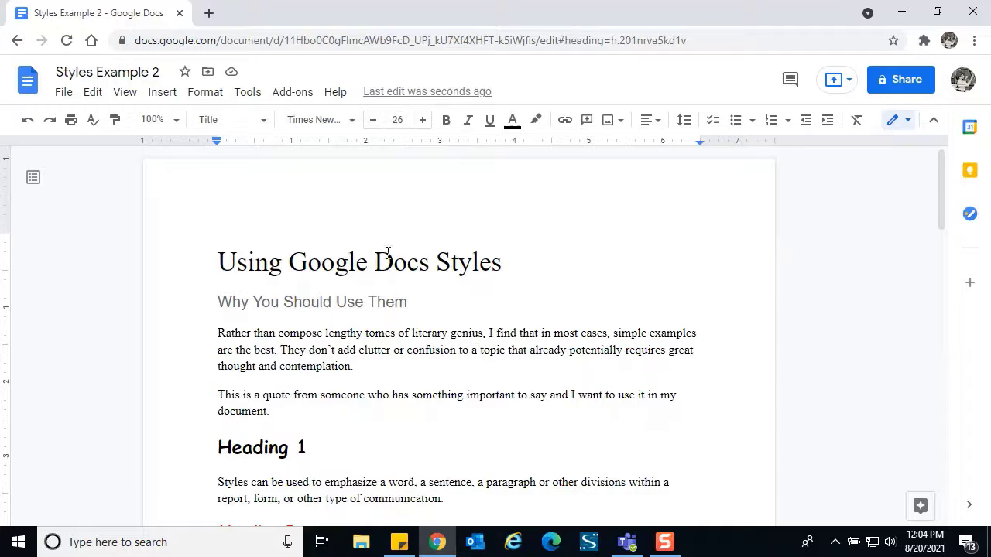
pyautogui.click(290, 350)
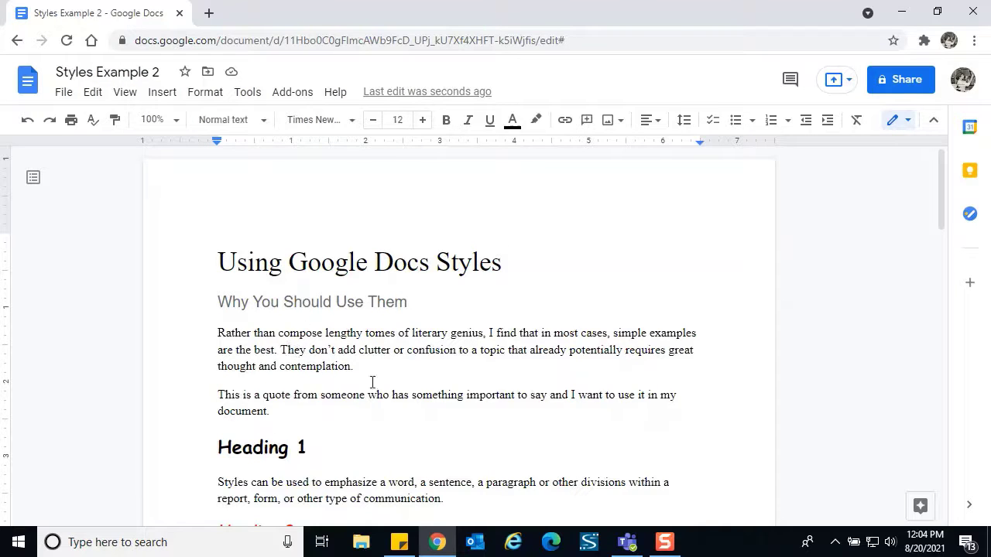